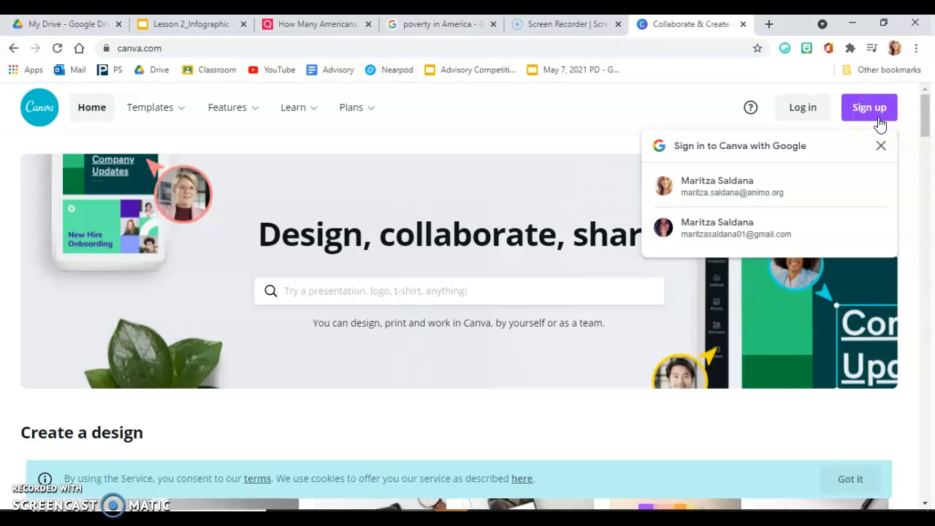
Step: Sign in with the Google account and create a new custom-size design of 1500 × 1000 px
left_click(749, 184)
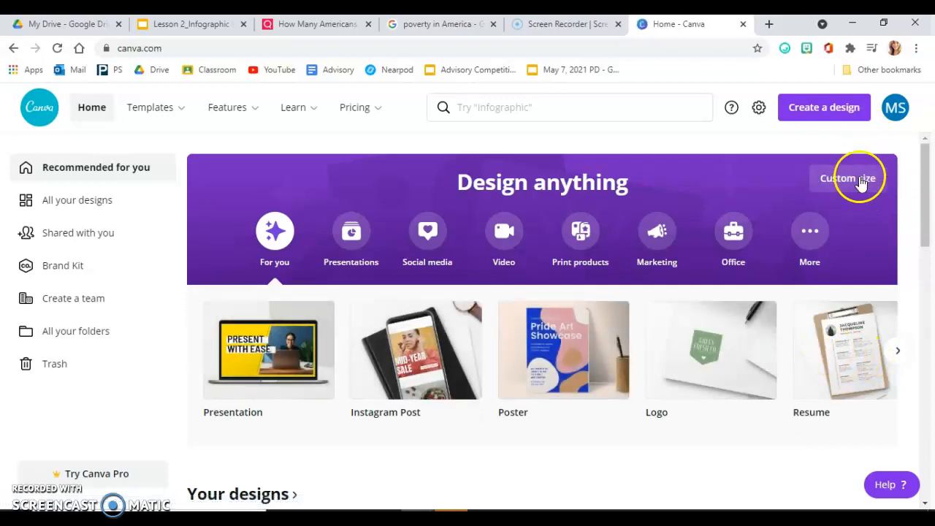
left_click(864, 181)
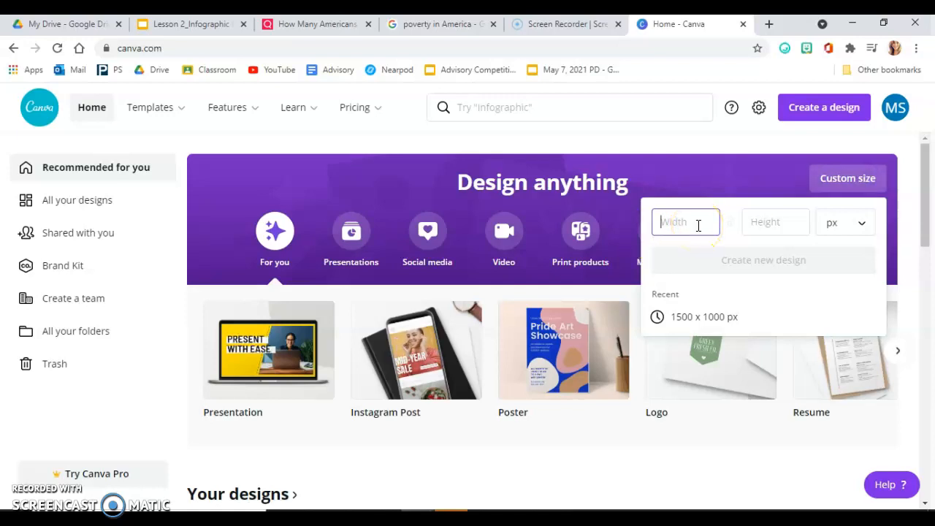
key("Tab")
type("1")
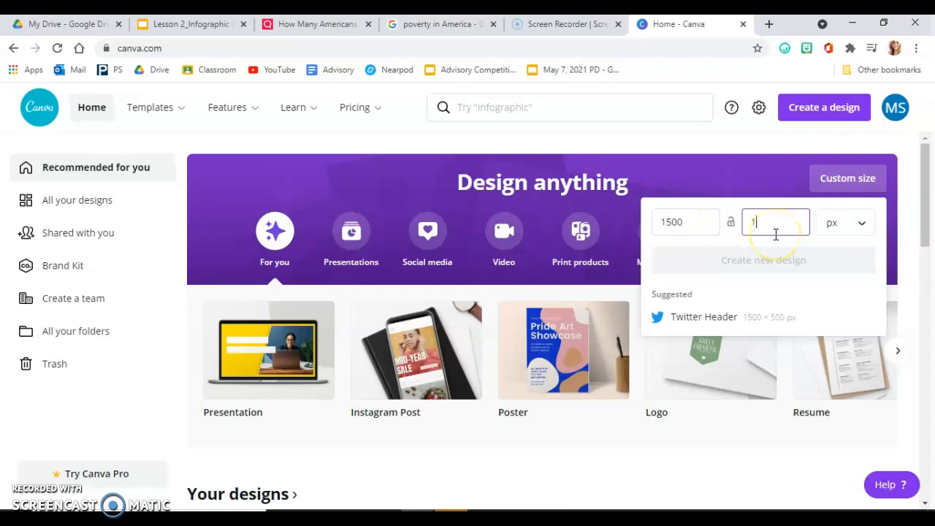
type("000")
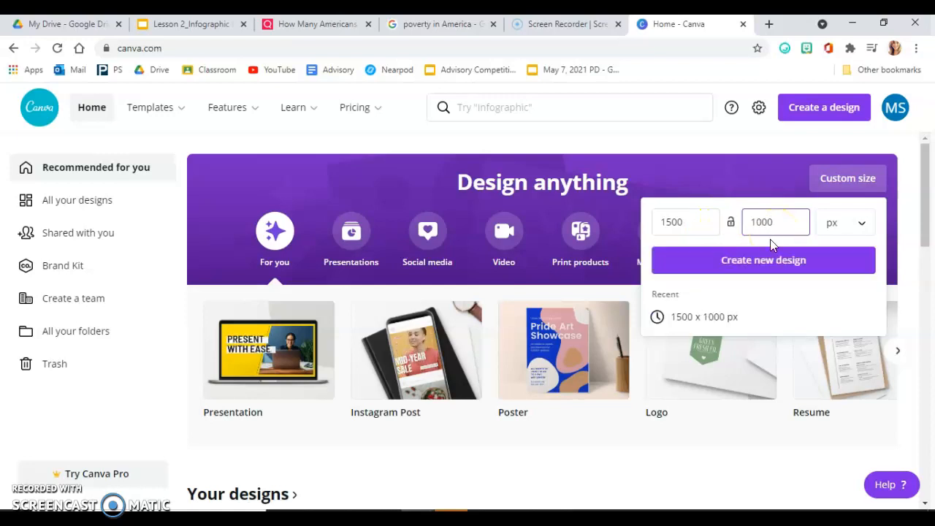
left_click(772, 256)
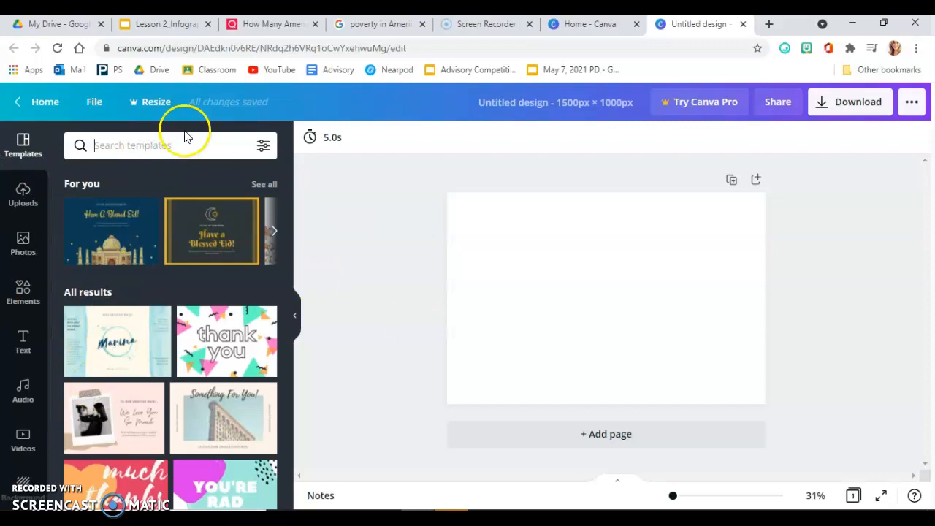
Step: Search the templates for "instagraphic" and look through the suggested designs
left_click(148, 145)
type("instagra")
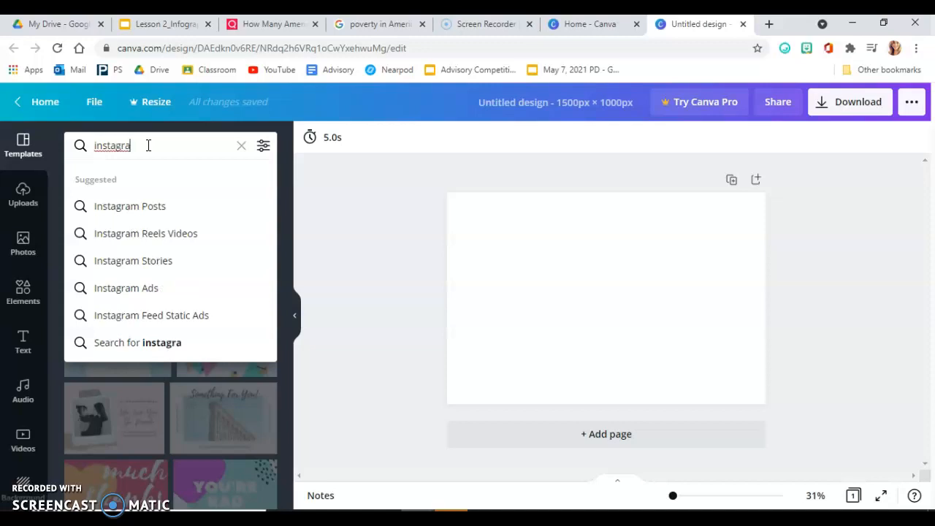
key("BackSpace")
key("BackSpace")
type("nstagraphic")
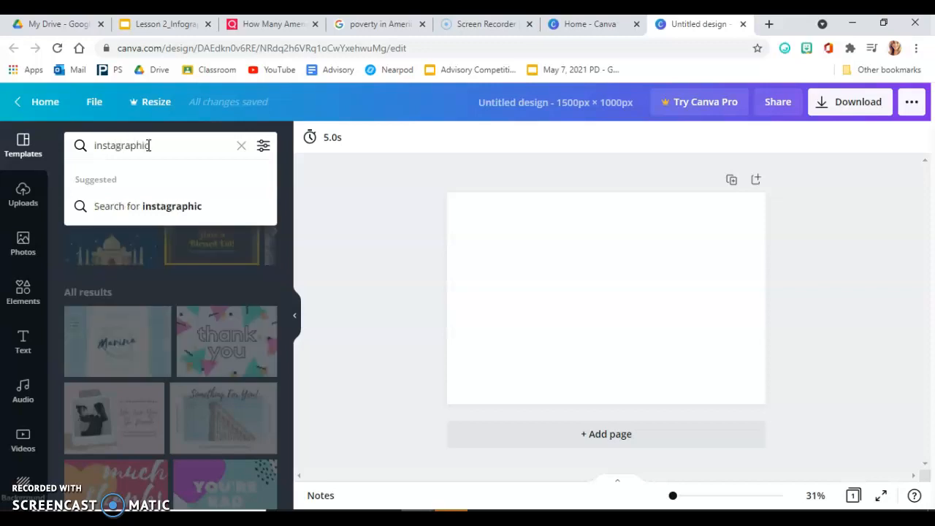
key("Return")
scroll(182, 461, "down", 6)
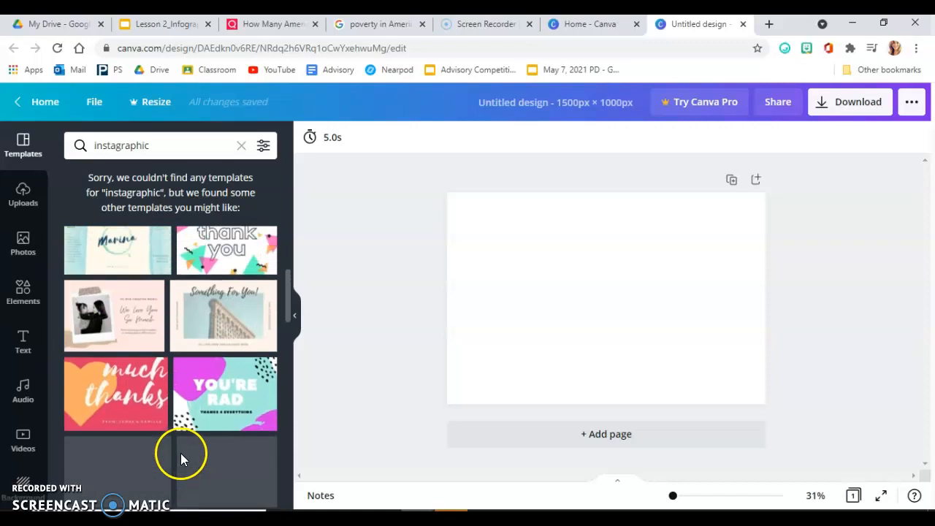
scroll(184, 386, "down", 4)
scroll(203, 409, "down", 5)
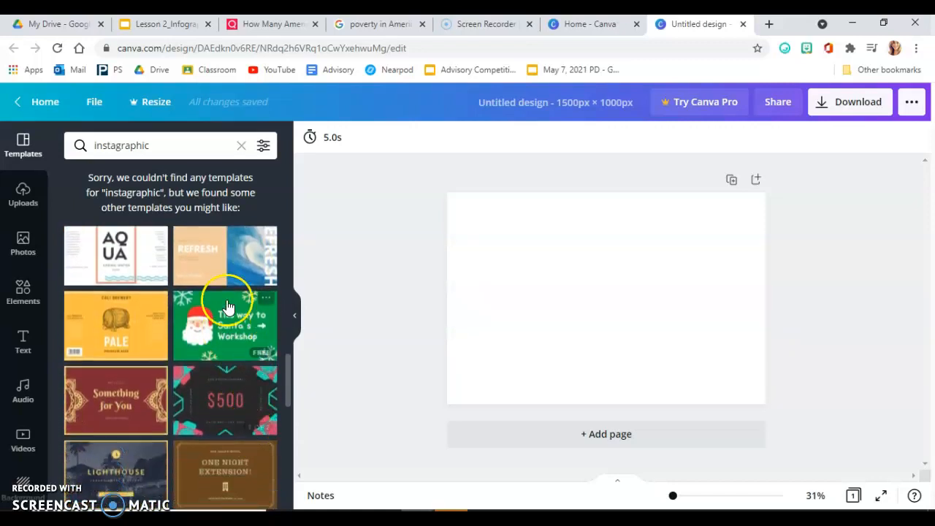
scroll(210, 453, "up", 3)
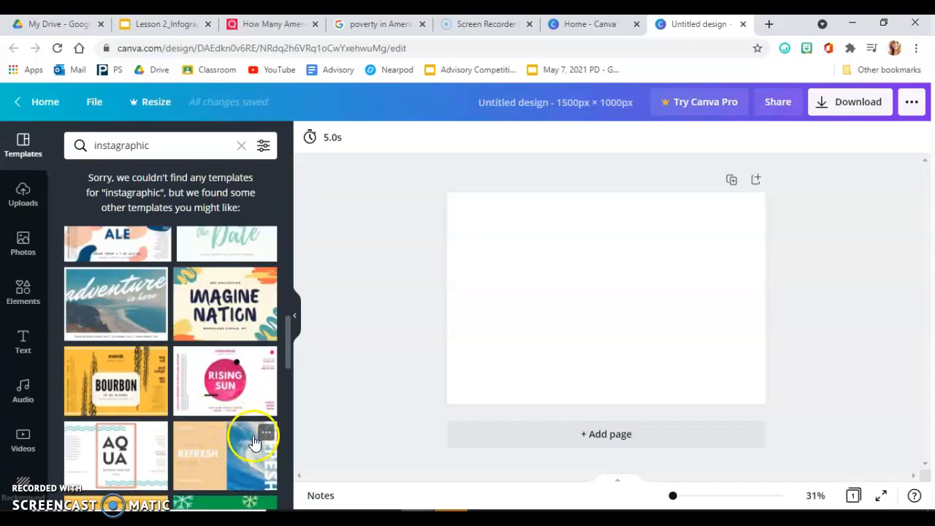
scroll(153, 328, "up", 3)
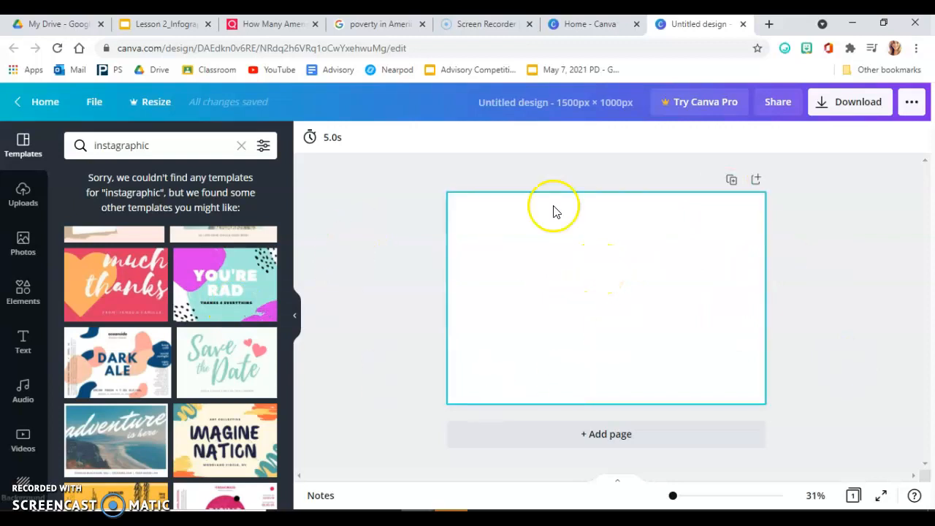
Step: Add a heading to the blank page reading "Poverty in America"
left_click(30, 352)
left_click(175, 200)
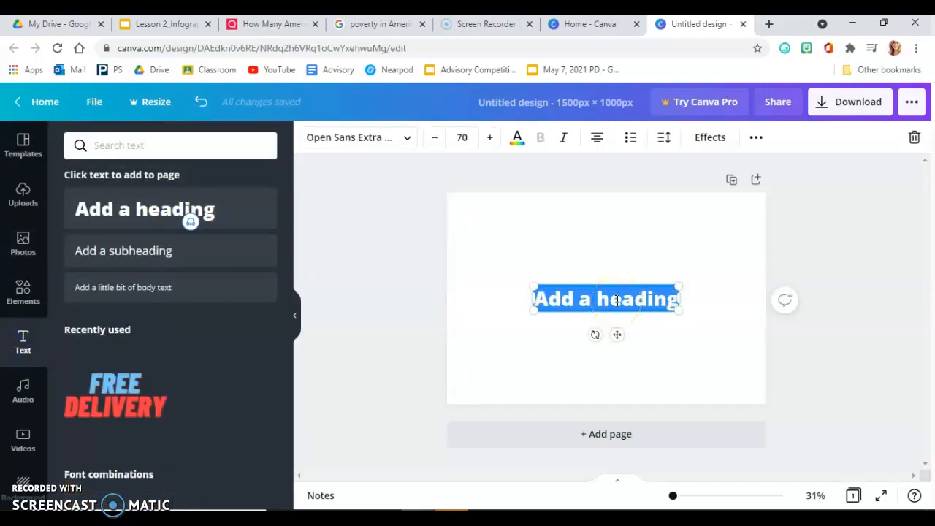
type("Poverty in America")
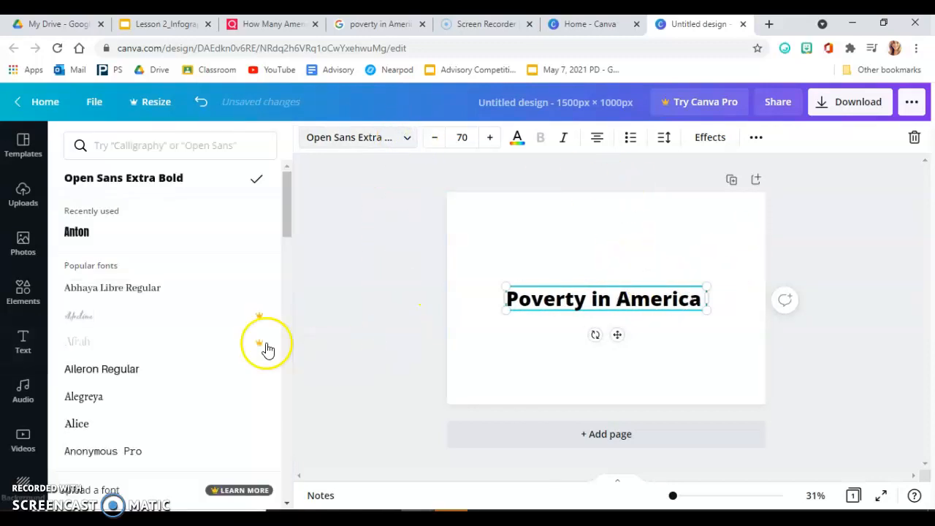
Step: Change the font of the "Poverty in America" heading to Bukhari Script
scroll(150, 370, "down", 3)
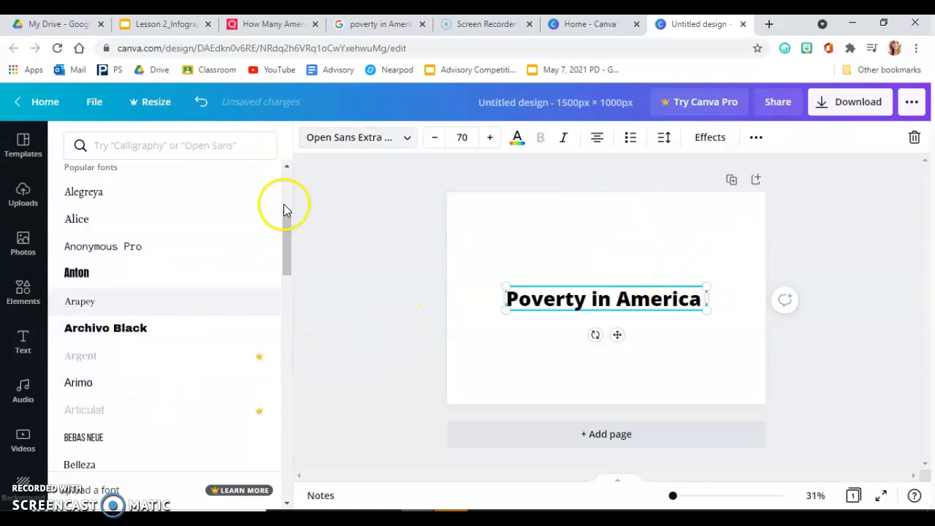
scroll(142, 427, "down", 1)
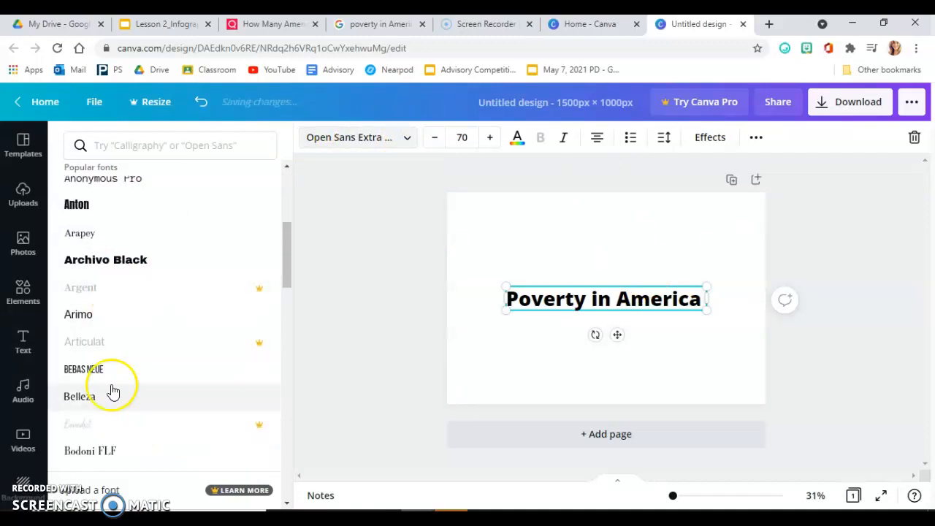
scroll(146, 438, "down", 1)
left_click(126, 471)
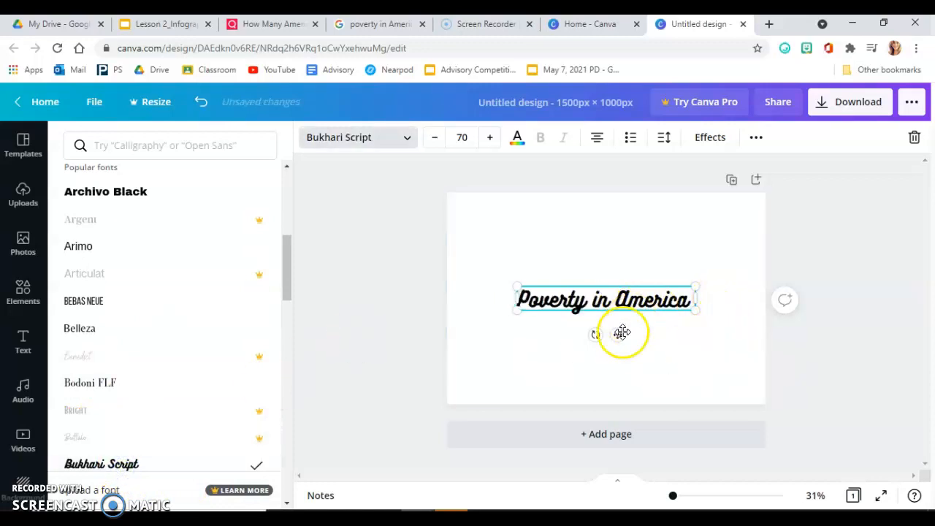
Step: Move the heading to the upper edge of the page and widen its text box to the full page width
left_click_drag(618, 321, 553, 241)
left_click_drag(625, 207, 766, 205)
left_click(632, 213)
Step: Colour the "Poverty in America" heading purple and increase its font size to 80
triple_click(582, 202)
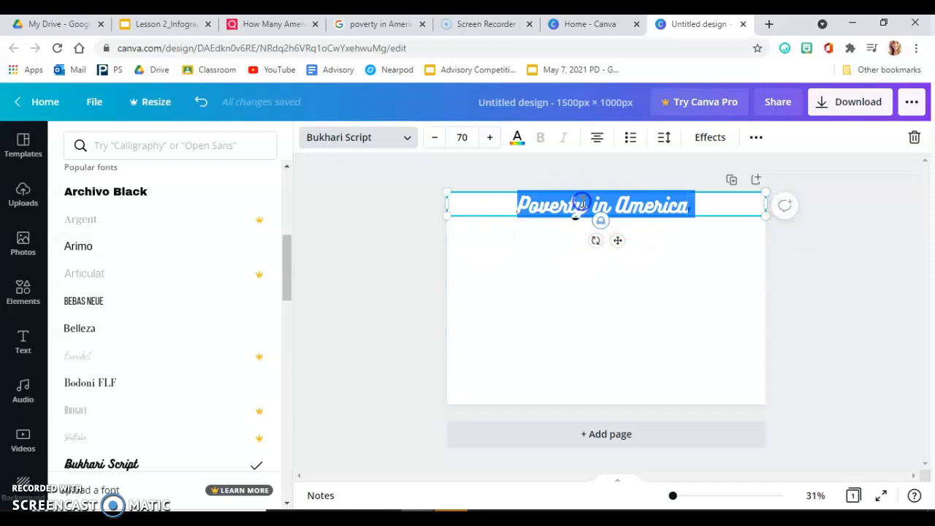
left_click(524, 138)
left_click(261, 390)
left_click(571, 323)
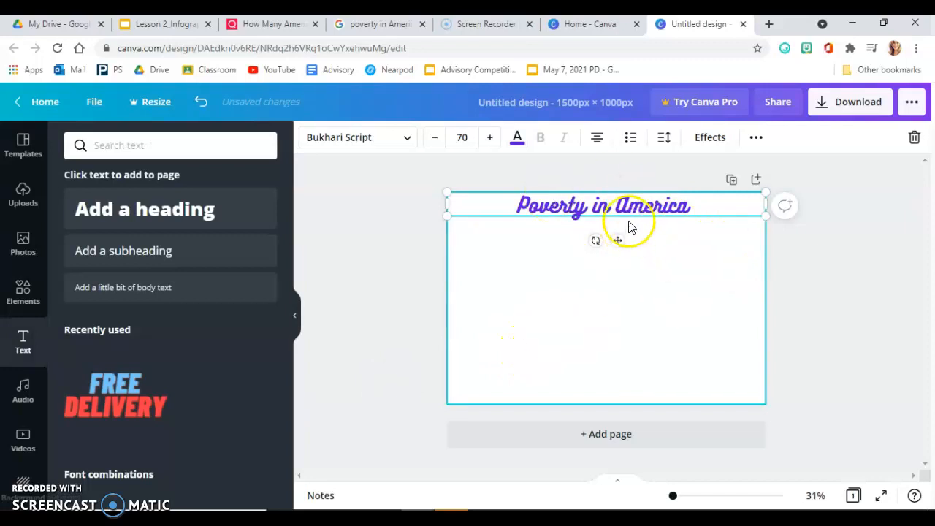
left_click(494, 140)
left_click(494, 140)
left_click(494, 140)
left_click(494, 140)
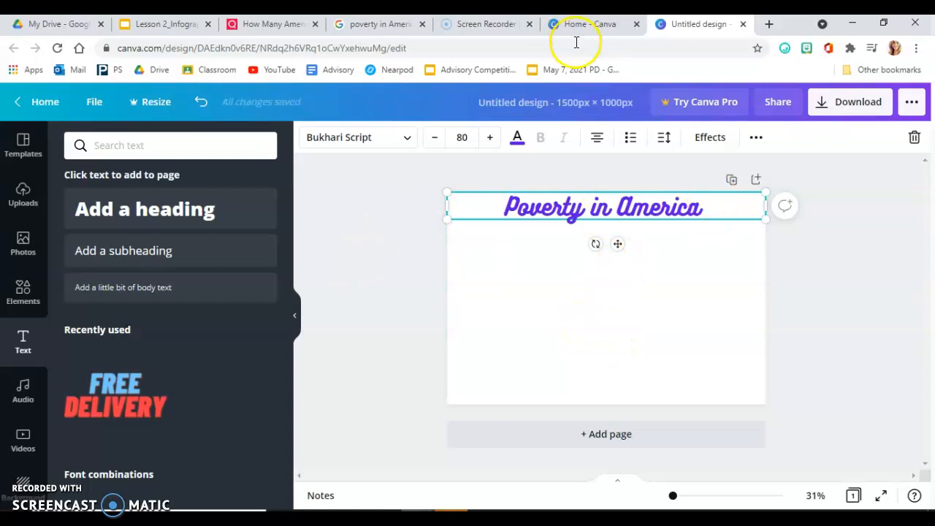
Step: Open a new browser tab and run a Google image search for "poverty in America"
left_click(767, 28)
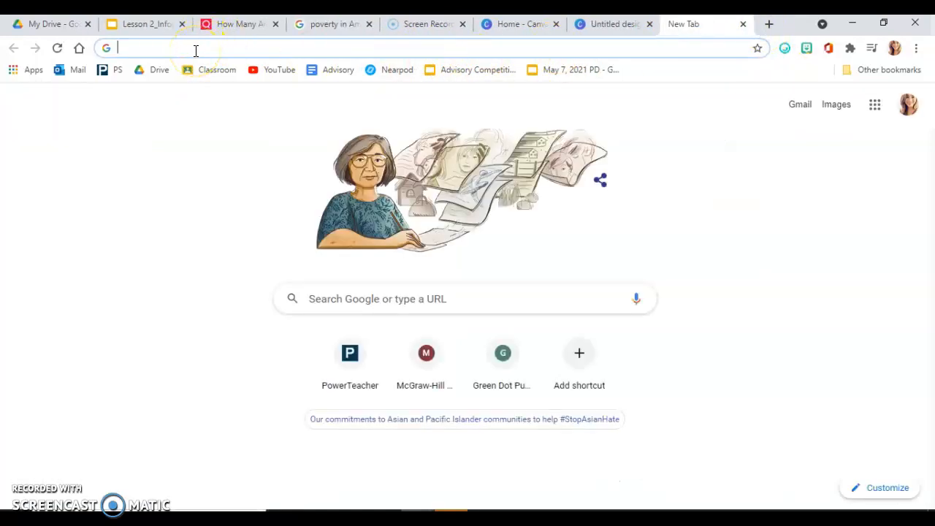
type("poverty in")
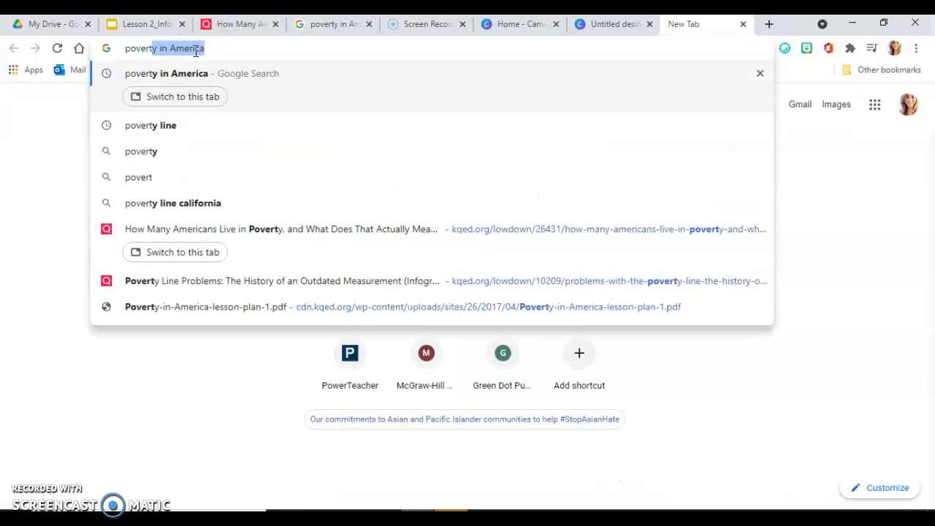
type("america")
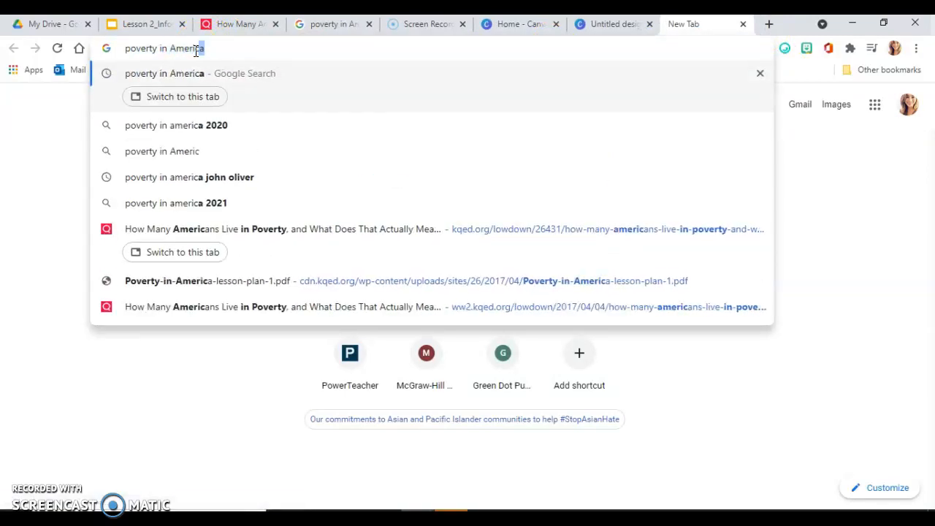
key("Return")
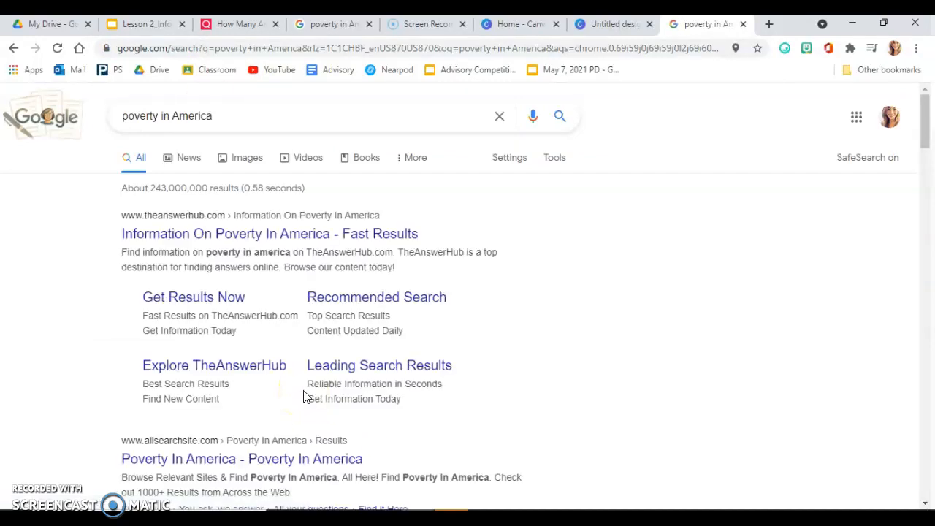
left_click(252, 157)
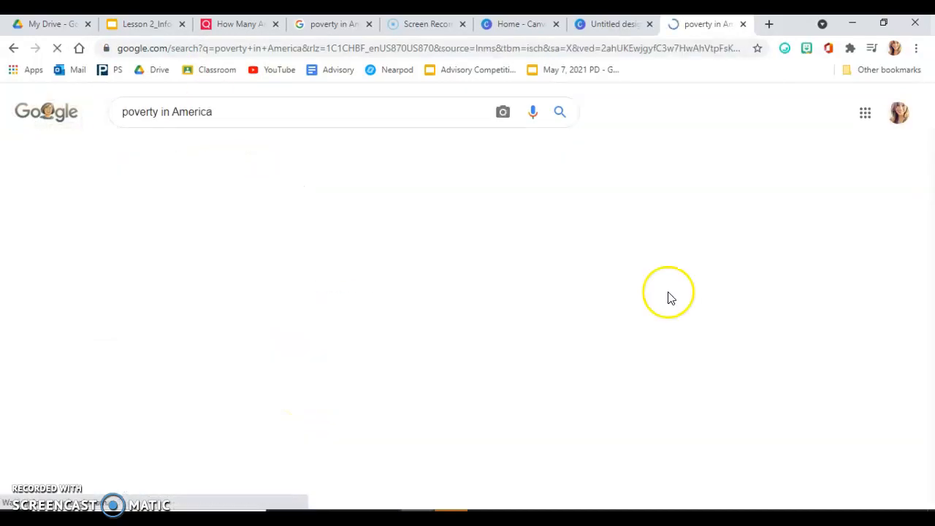
Step: Browse the poverty image results and preview the shopping-cart photo and its related images for a suitable picture
scroll(615, 401, "down", 7)
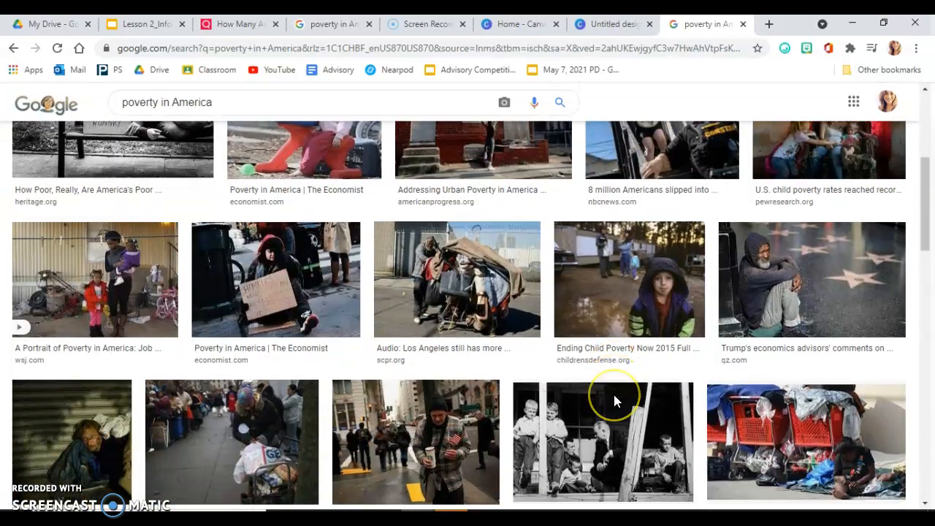
scroll(615, 401, "down", 2)
scroll(615, 401, "up", 2)
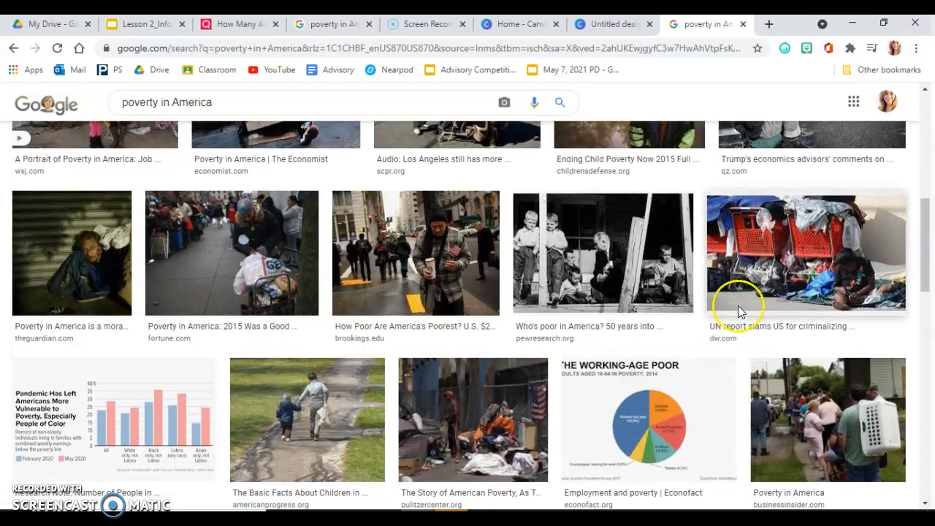
left_click(785, 271)
scroll(814, 455, "down", 2)
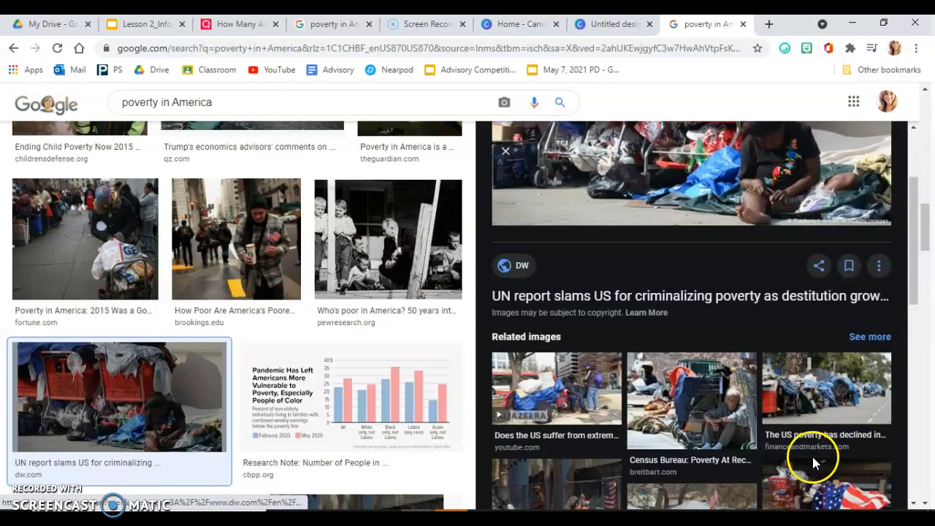
left_click(689, 402)
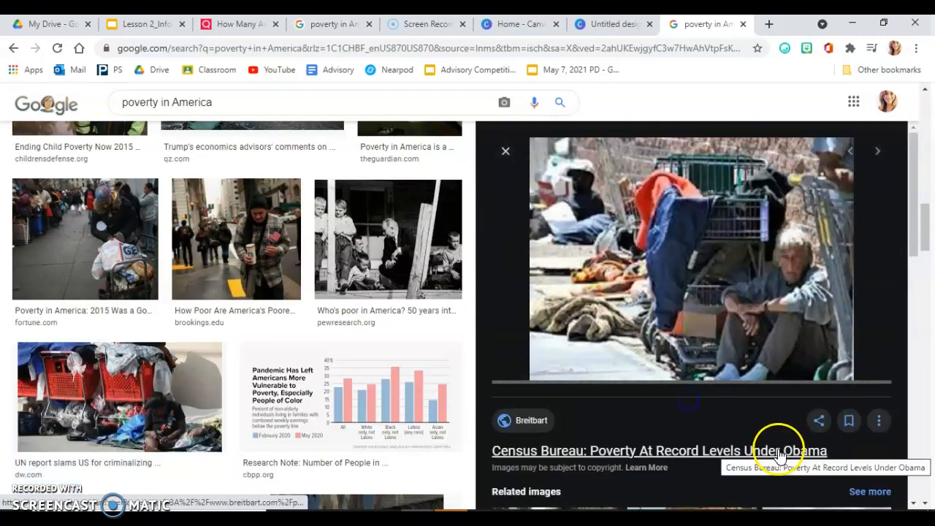
scroll(745, 413, "down", 5)
scroll(746, 421, "up", 5)
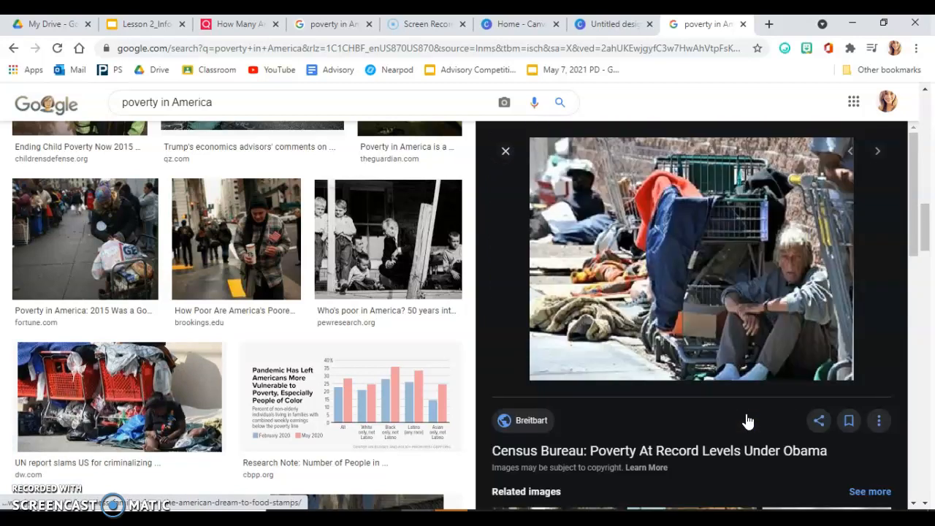
left_click(840, 159)
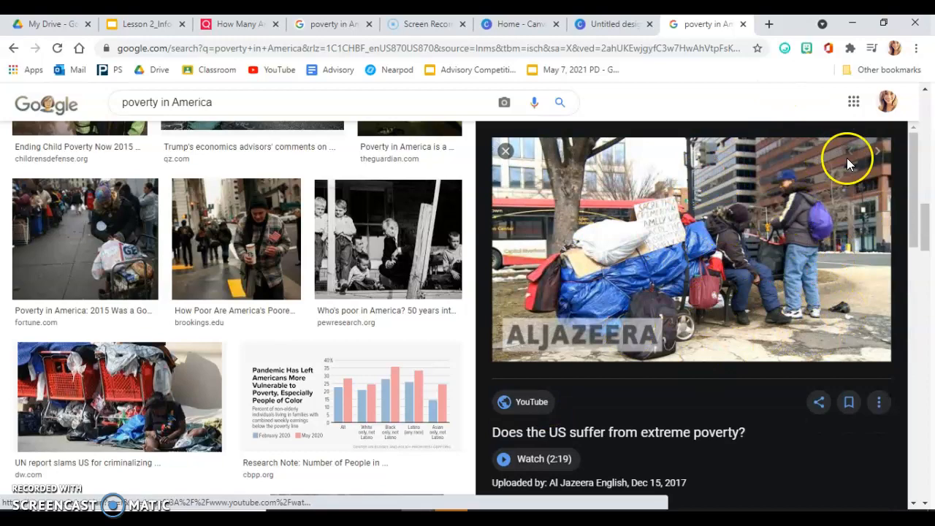
left_click(504, 154)
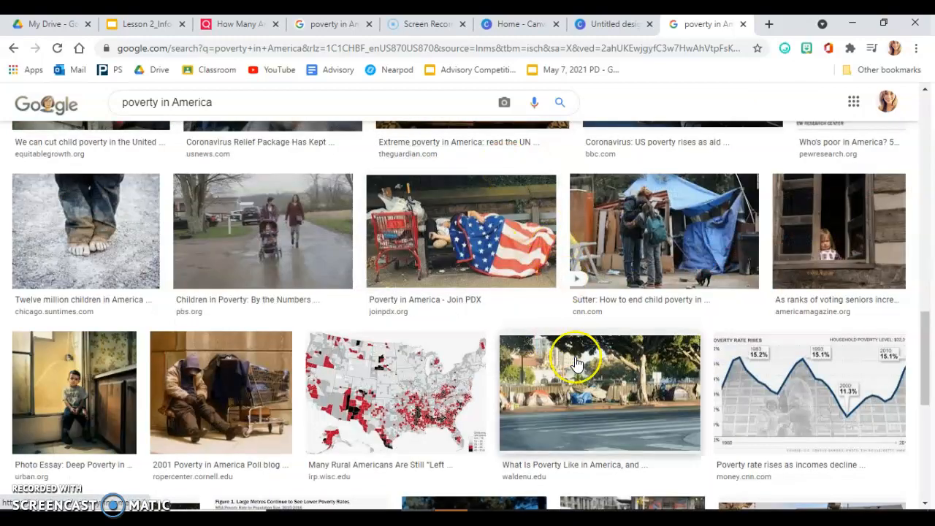
Step: Find the Wellesley Free Library photo of a person sleeping under an American flag blanket and copy the image
scroll(562, 350, "down", 5)
scroll(577, 362, "down", 3)
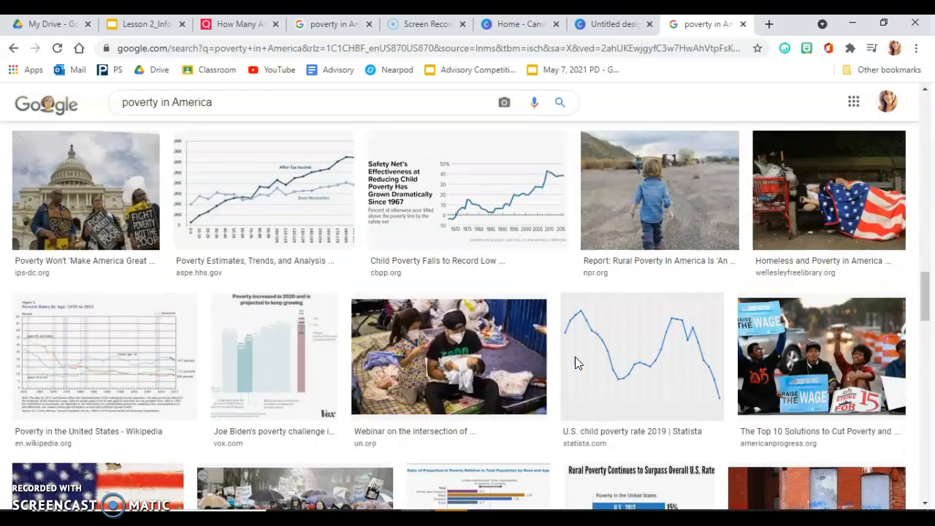
left_click(838, 212)
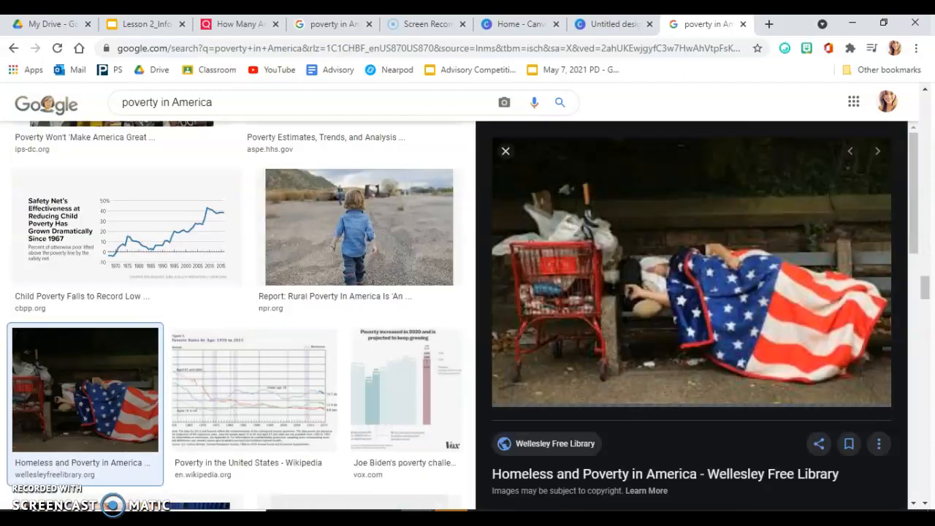
right_click(703, 291)
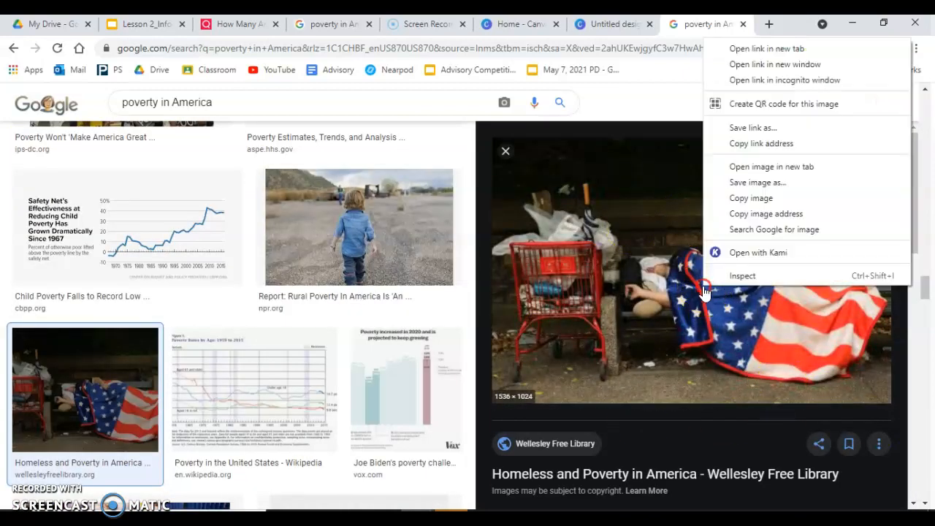
left_click(759, 200)
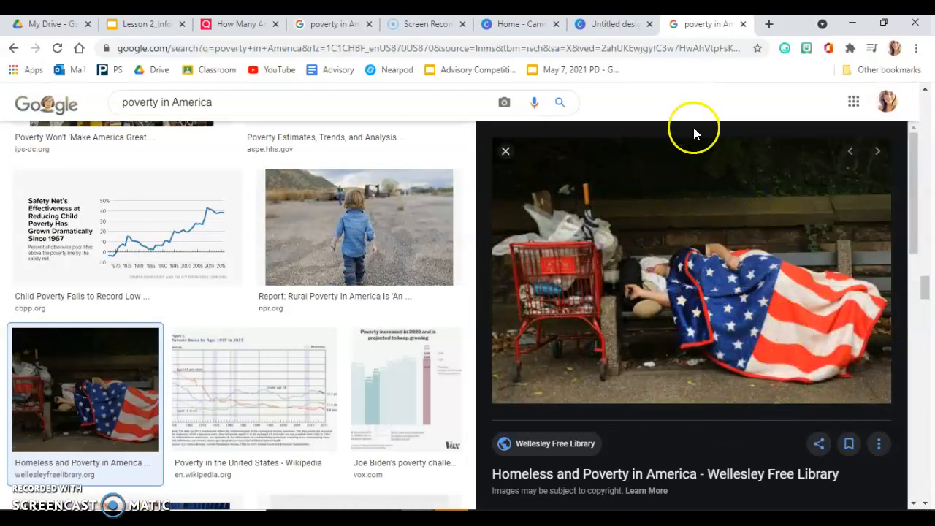
Step: Return to the Canva design and paste the copied flag blanket photo onto the page below the heading
left_click(612, 25)
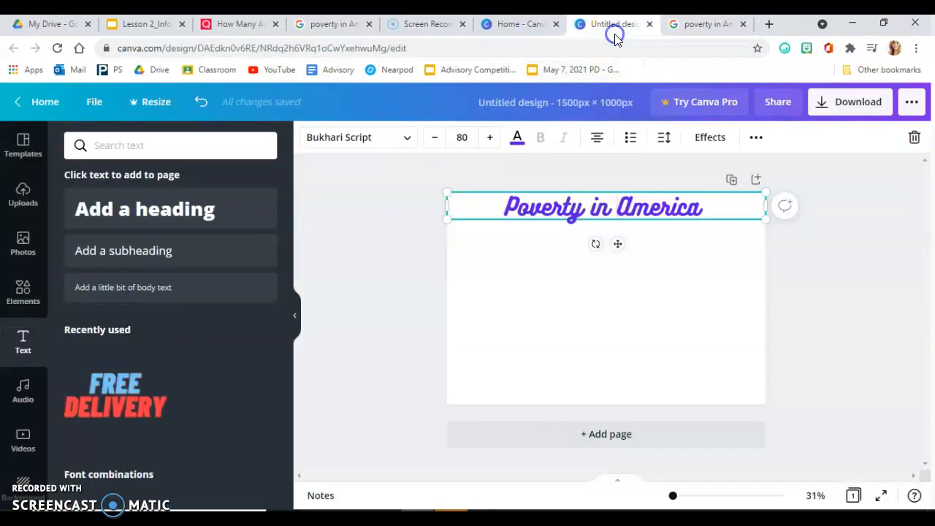
right_click(592, 280)
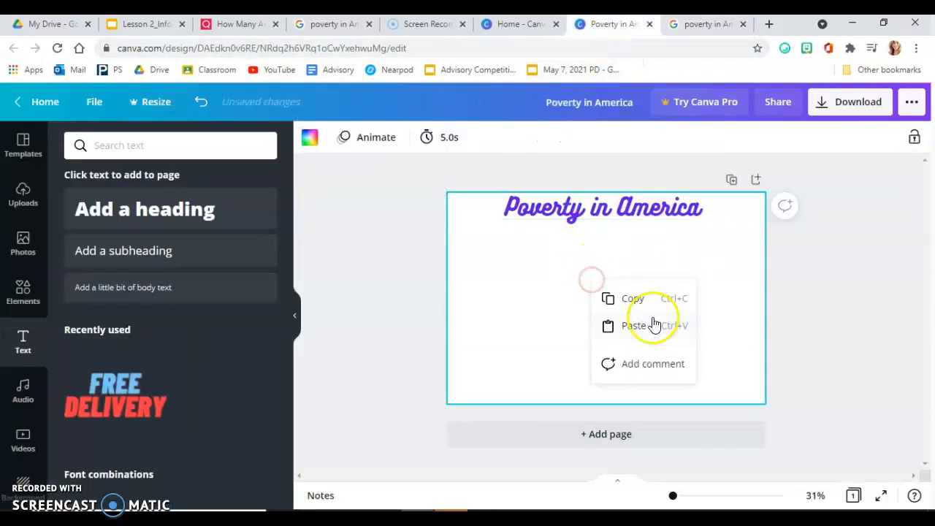
left_click(636, 326)
left_click(685, 205)
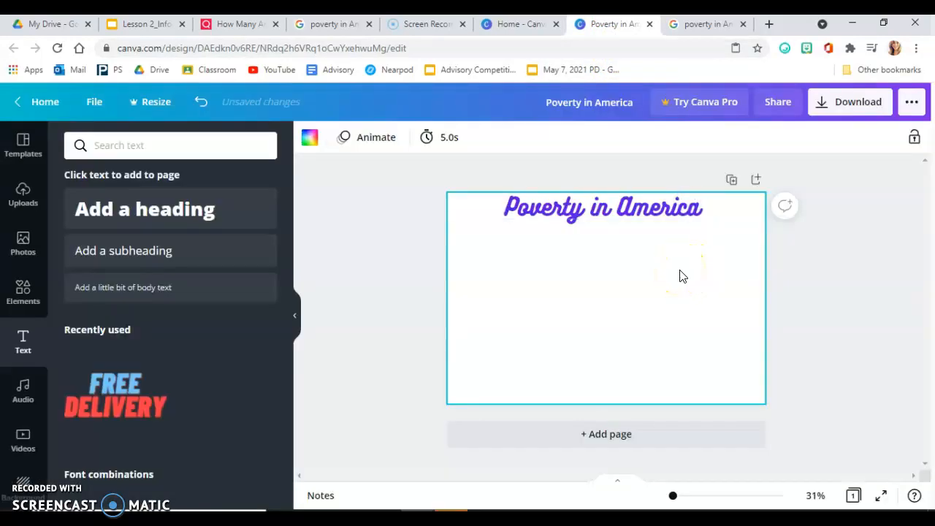
key("ctrl+v")
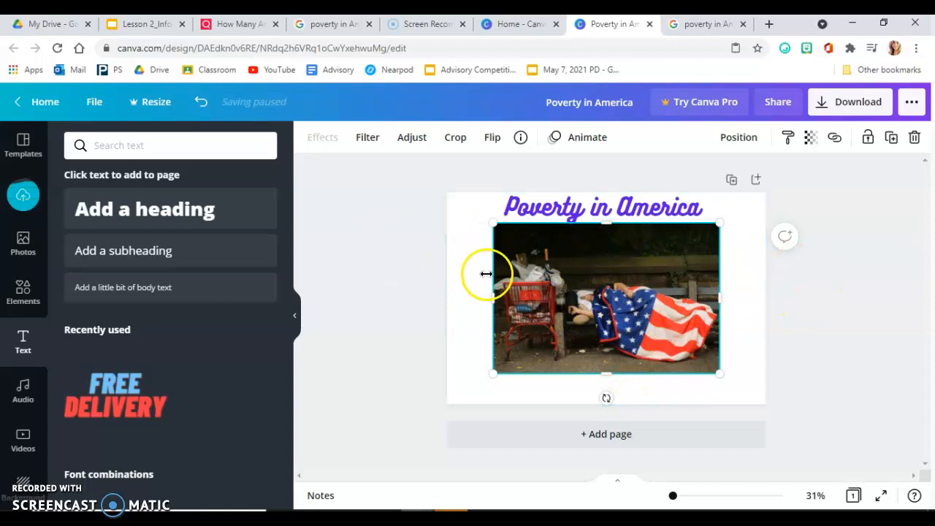
Step: Crop the pasted photo inward from both sides and from below, leaving free space beneath it
left_click_drag(497, 297, 504, 296)
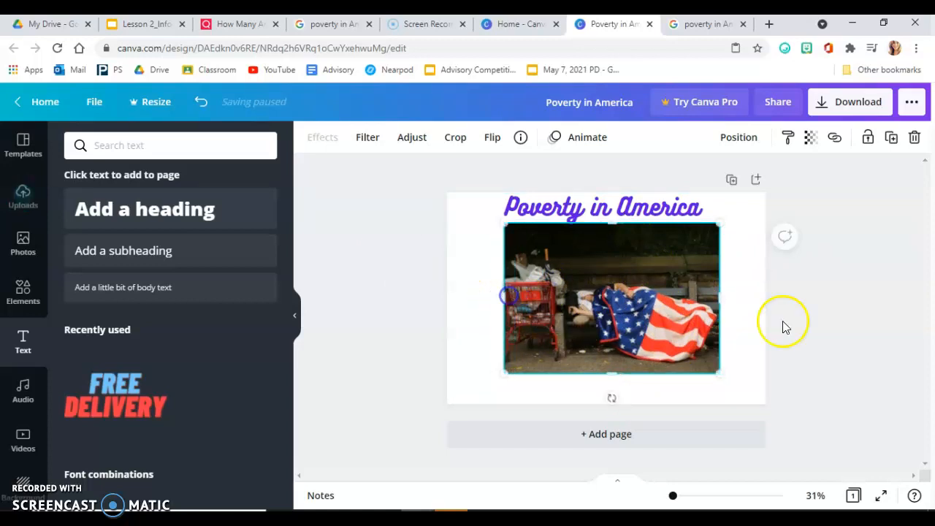
left_click_drag(718, 299, 708, 301)
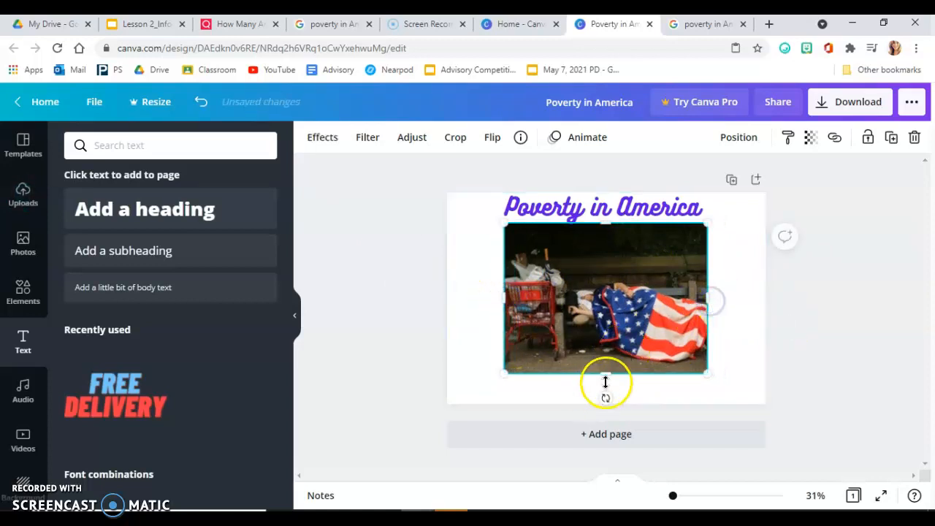
left_click_drag(606, 373, 605, 341)
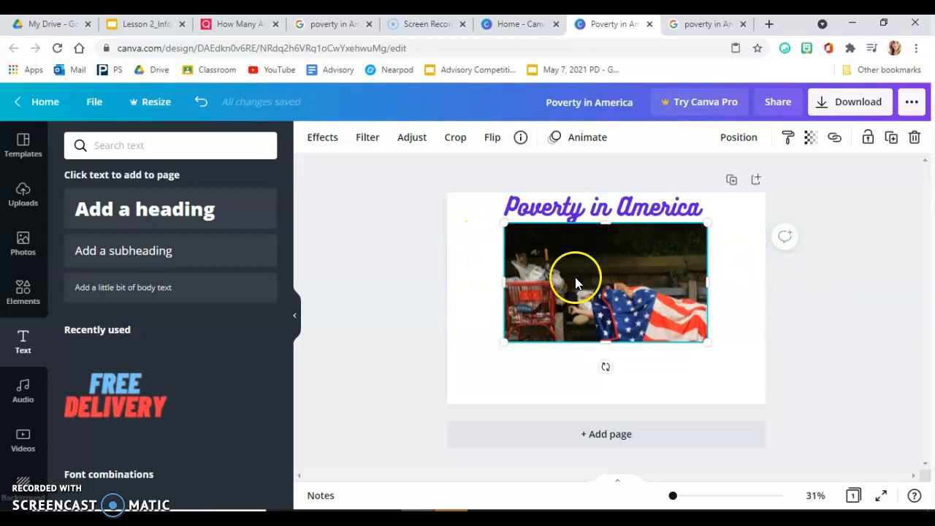
Step: Switch to the KQED article and read its poverty threshold and Percent of Americans in Poverty graph sections for facts
left_click(248, 24)
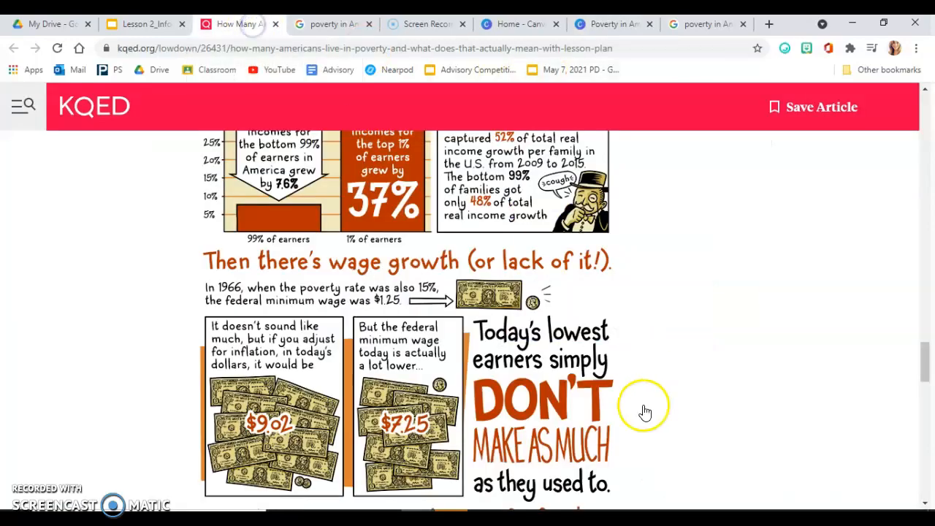
scroll(590, 417, "up", 5)
scroll(590, 416, "up", 10)
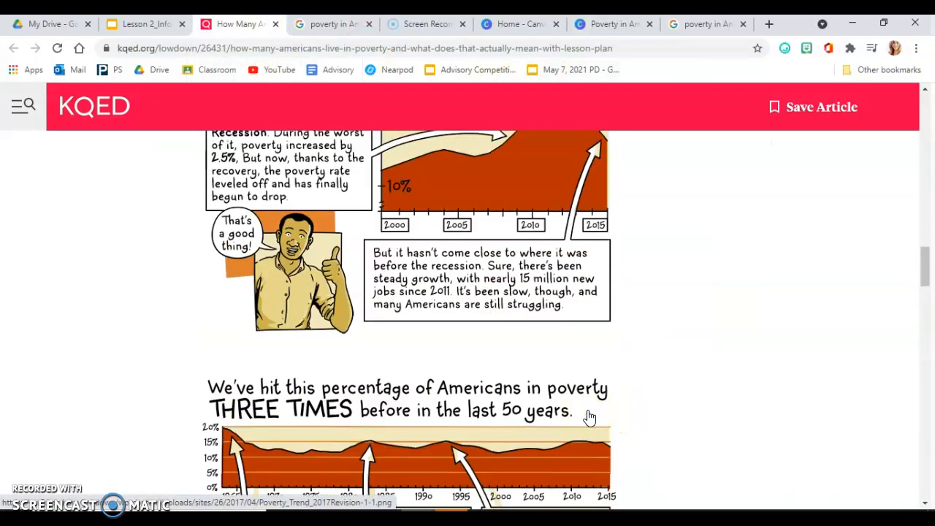
scroll(590, 417, "up", 2)
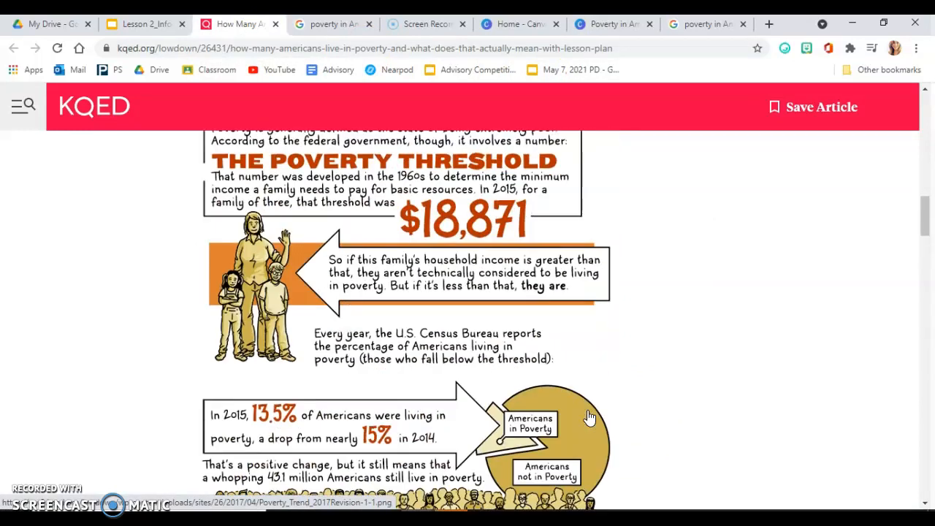
scroll(590, 417, "down", 2)
scroll(590, 418, "down", 2)
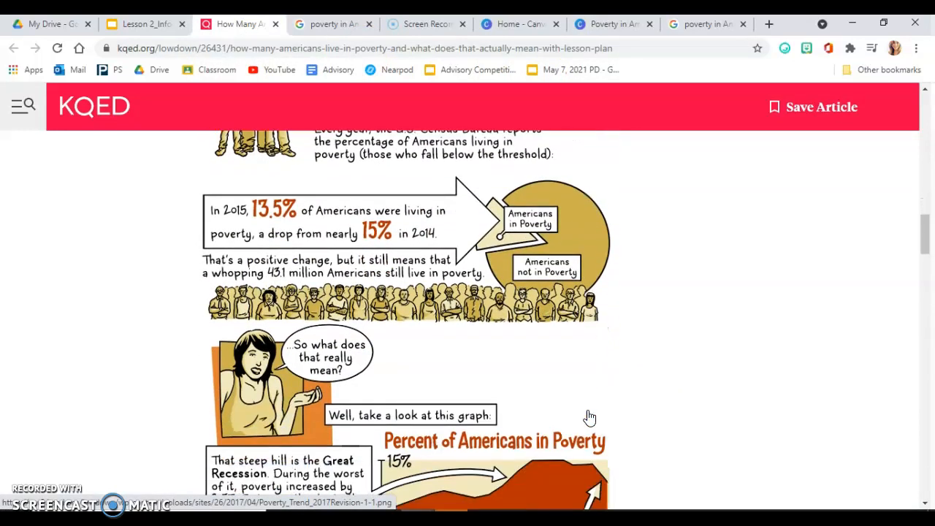
scroll(590, 418, "down", 2)
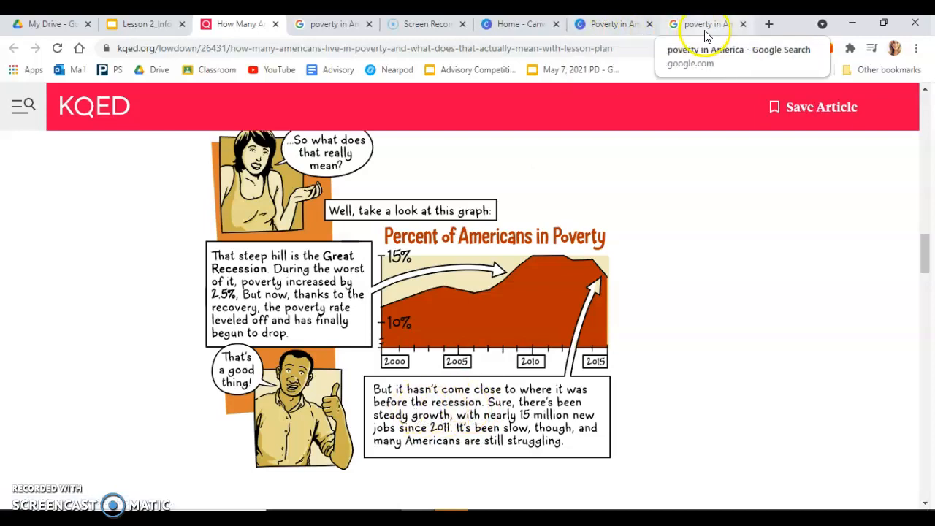
Step: Back in the Canva design, add a subheading directly below the photo and narrow its text box
left_click(613, 25)
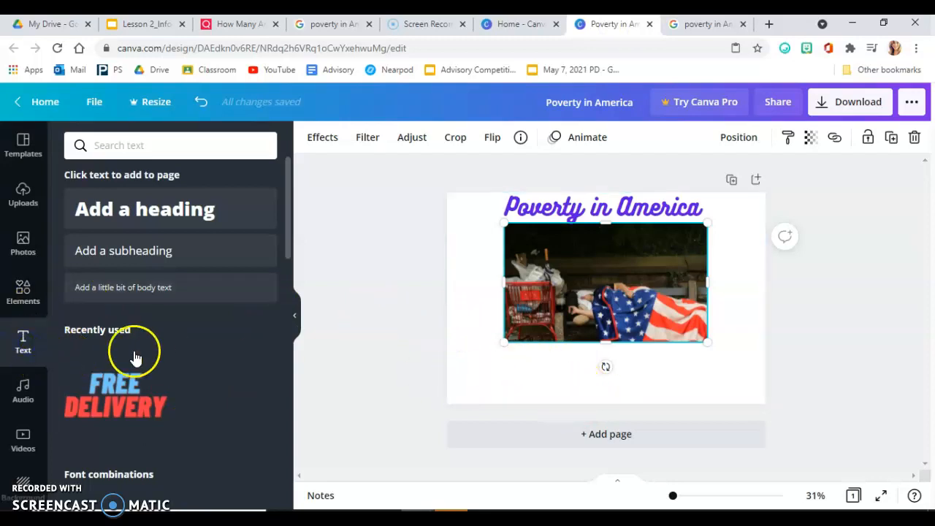
left_click(161, 257)
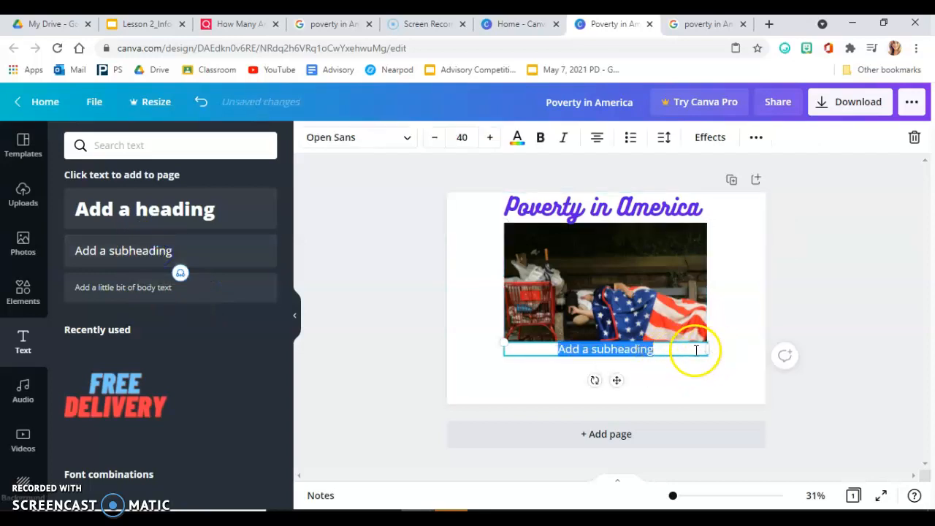
left_click_drag(707, 349, 641, 366)
Step: Replace the subheading placeholder with "The number of people that fall under the povert thesold has never gone back to before the recession"
triple_click(585, 353)
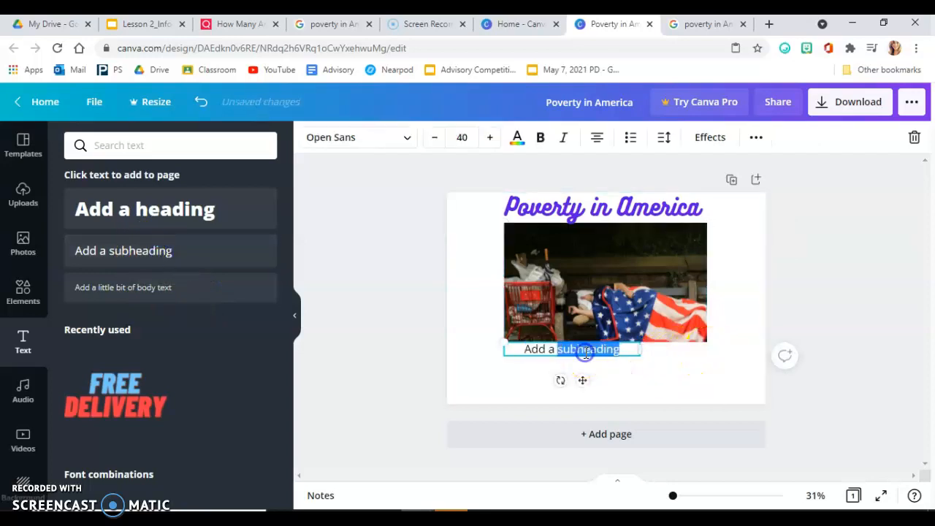
type("The num")
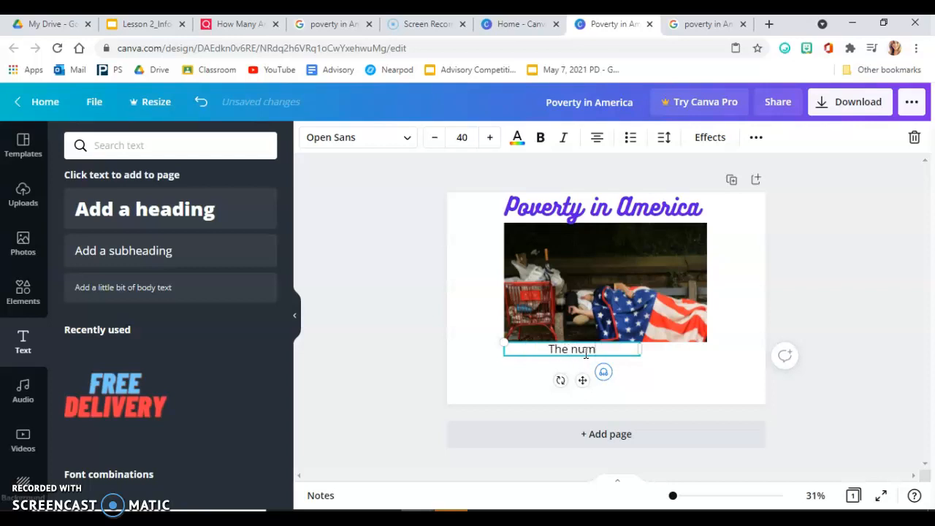
type("ber of peope")
key("BackSpace")
type("le that")
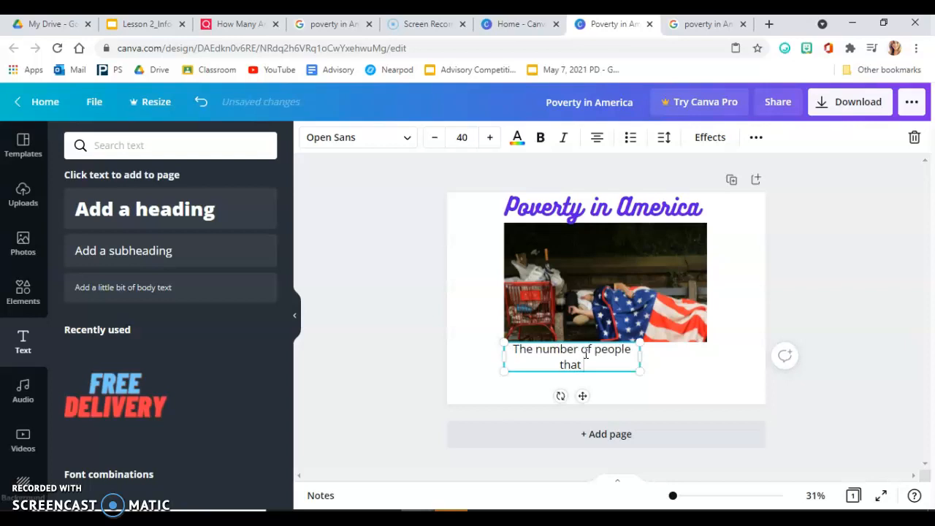
type(" fall under the povert thr")
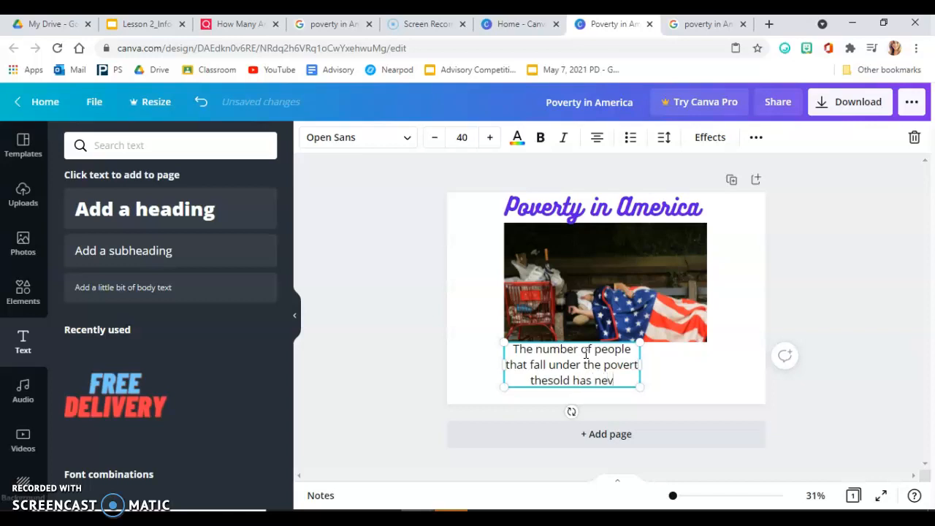
type("gone back t")
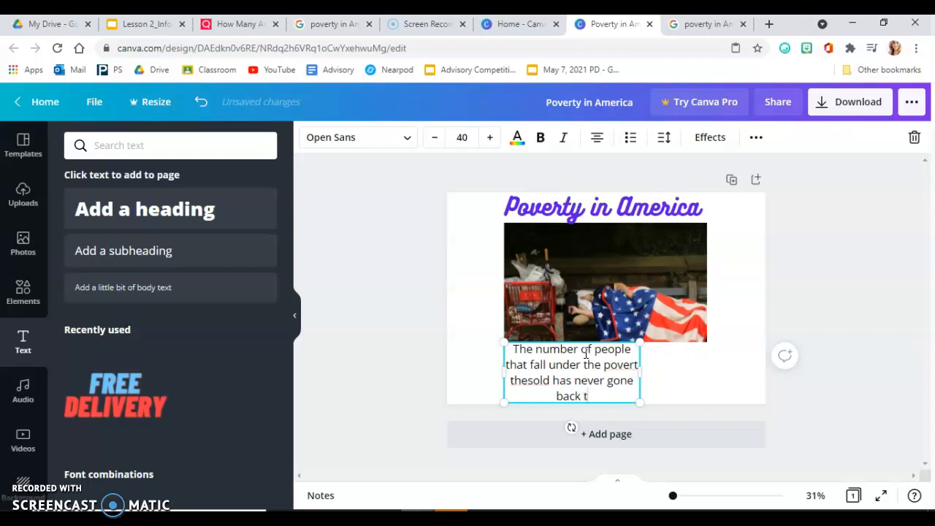
type("o before the recession")
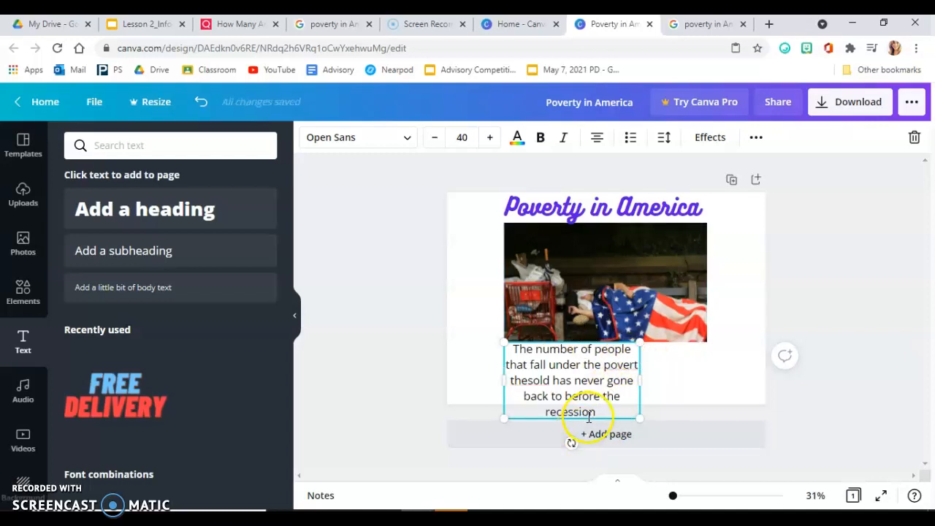
Step: Fit the recession text as a narrow column between the page's left edge and the photo, cropping the photo's left side to match
left_click_drag(584, 418, 528, 302)
left_click_drag(582, 262, 527, 314)
left_click(617, 281)
left_click(470, 292)
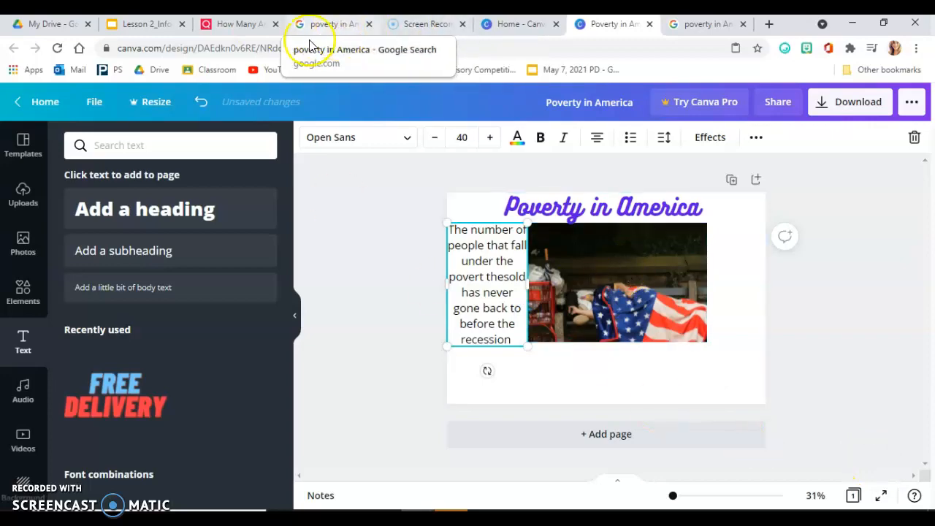
Step: Read further in the KQED article, examining the poverty history, uneven recovery and income growth charts
left_click(263, 26)
scroll(605, 359, "down", 9)
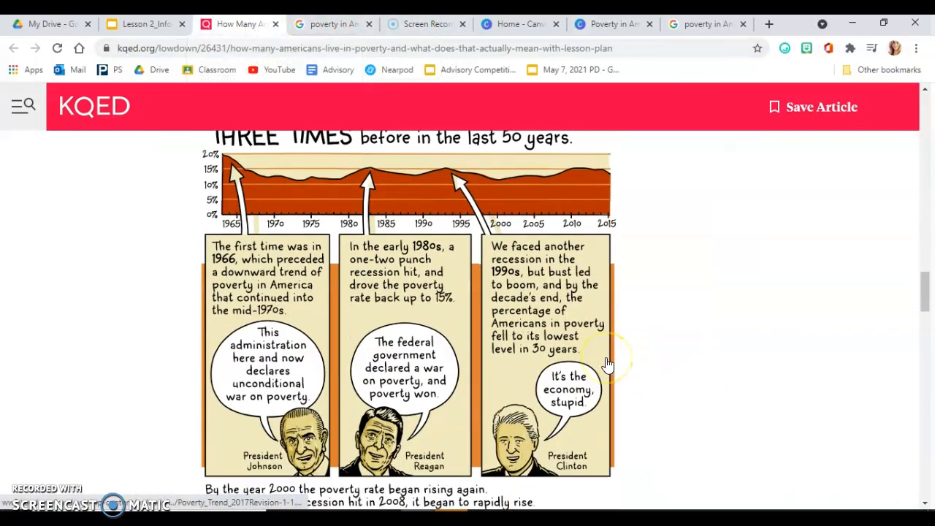
scroll(605, 363, "down", 4)
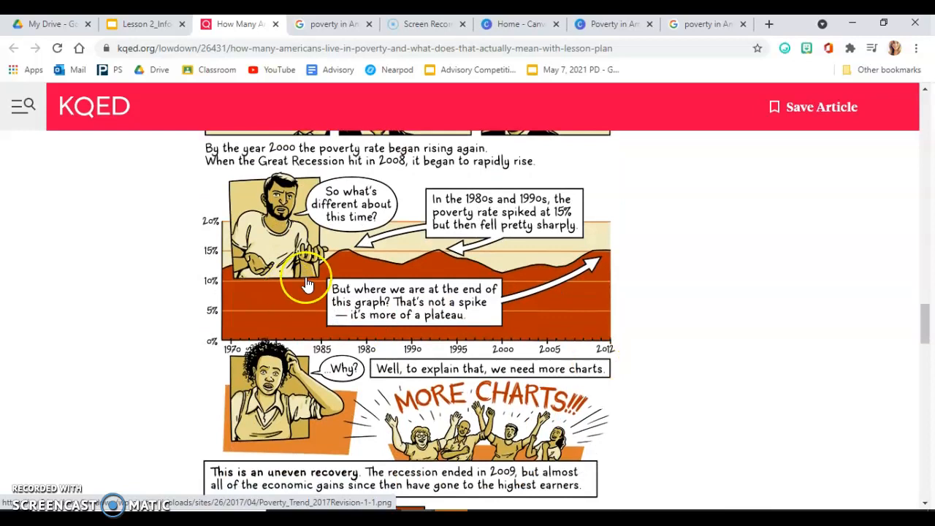
scroll(432, 381, "down", 3)
scroll(432, 381, "down", 4)
scroll(435, 365, "up", 2)
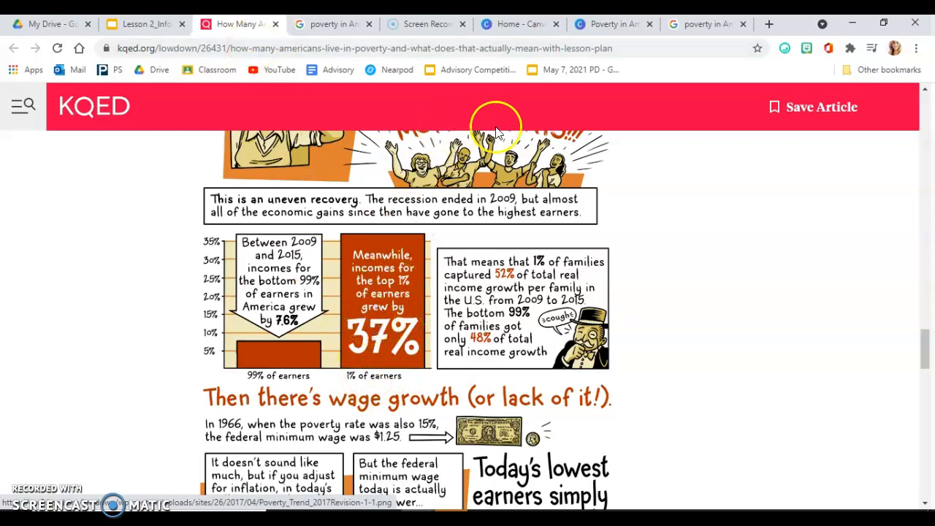
Step: In the Canva design, add a second subheading to the right of the photo and crop the photo's right side to make room
left_click(544, 25)
left_click(602, 26)
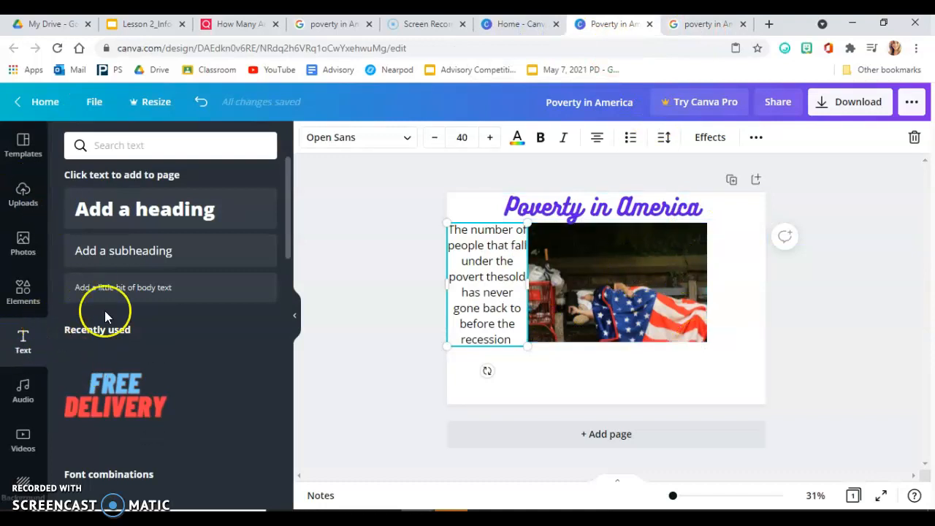
left_click(167, 251)
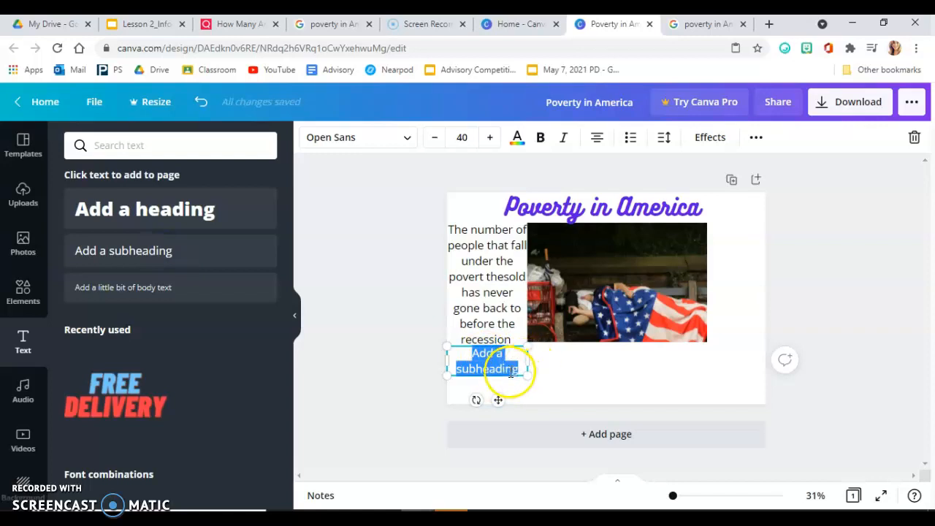
left_click_drag(501, 376, 747, 252)
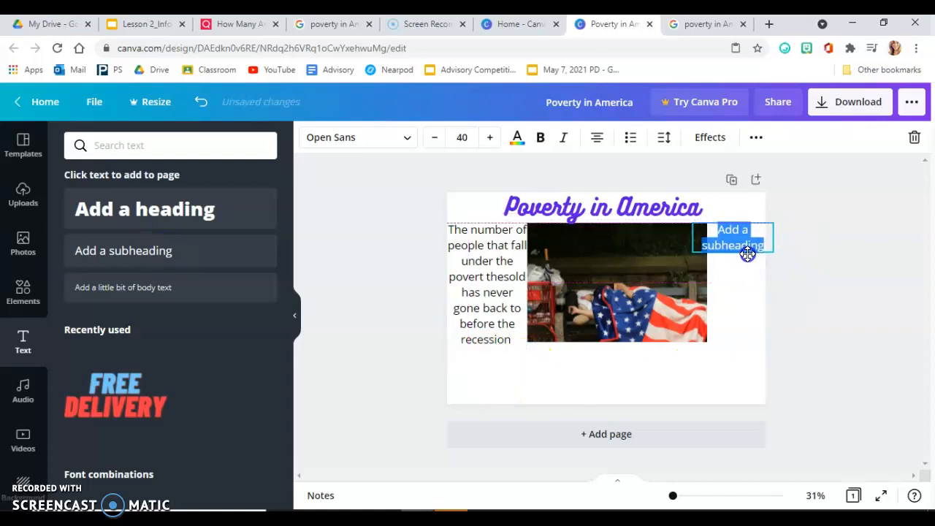
left_click(610, 266)
left_click_drag(704, 278, 685, 276)
Step: Replace the second subheading placeholder with "The number o rich people in America is getting bigger faster than the Number of people getting out of poverty"
left_click(737, 241)
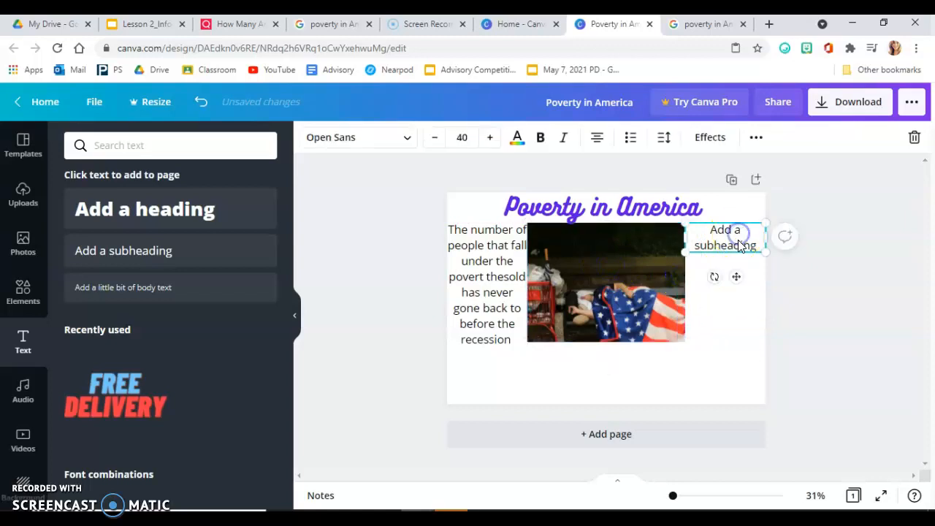
left_click(739, 244)
type("The")
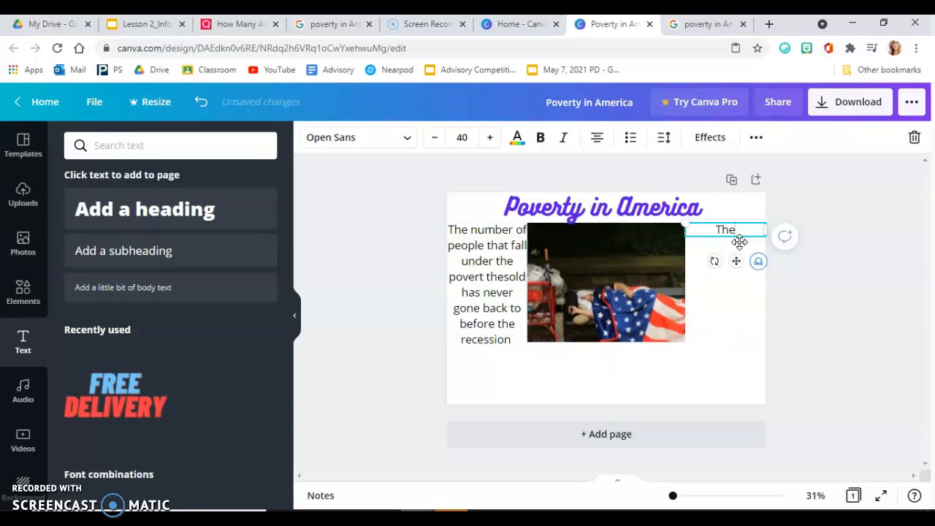
type(" number o ru")
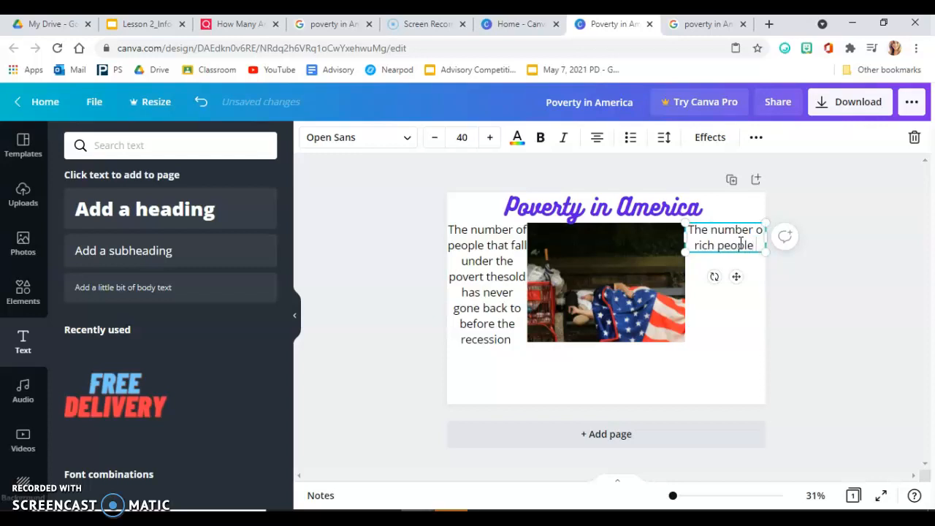
type("ch people in Ame")
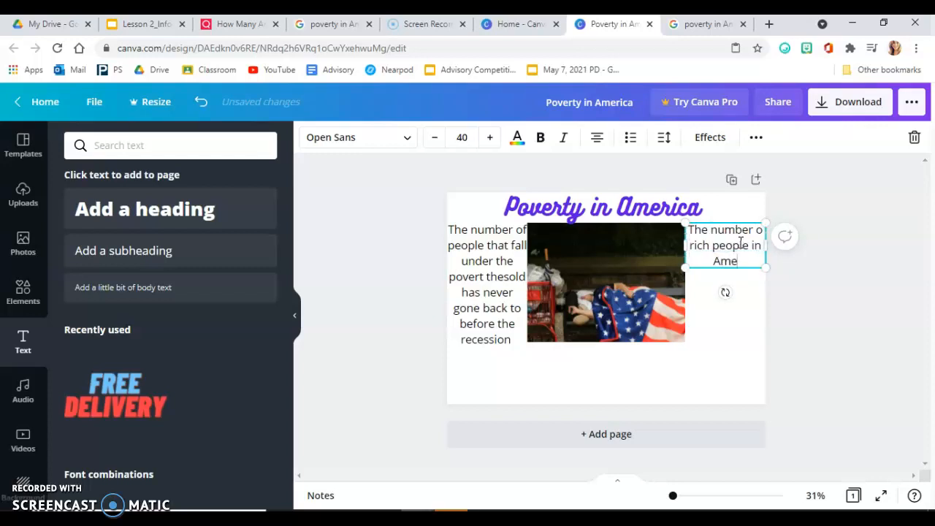
type("rica is ge")
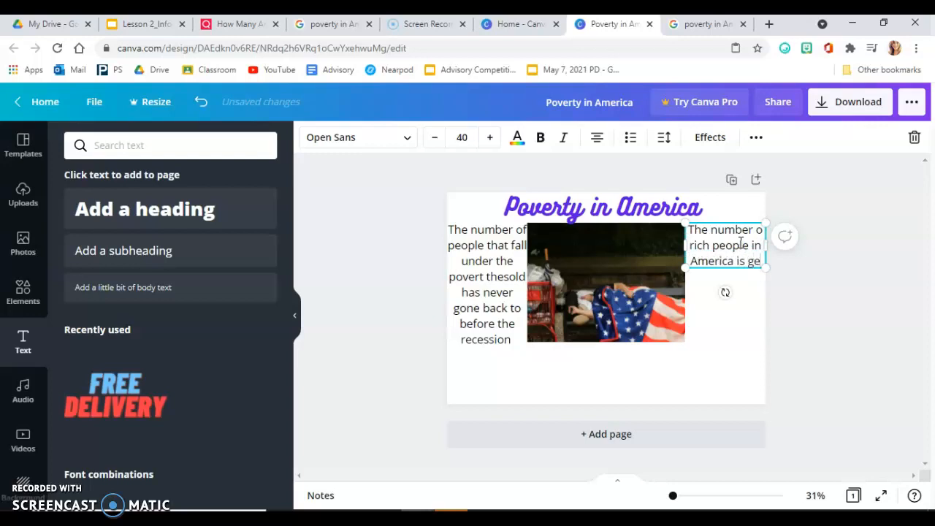
type("tting b")
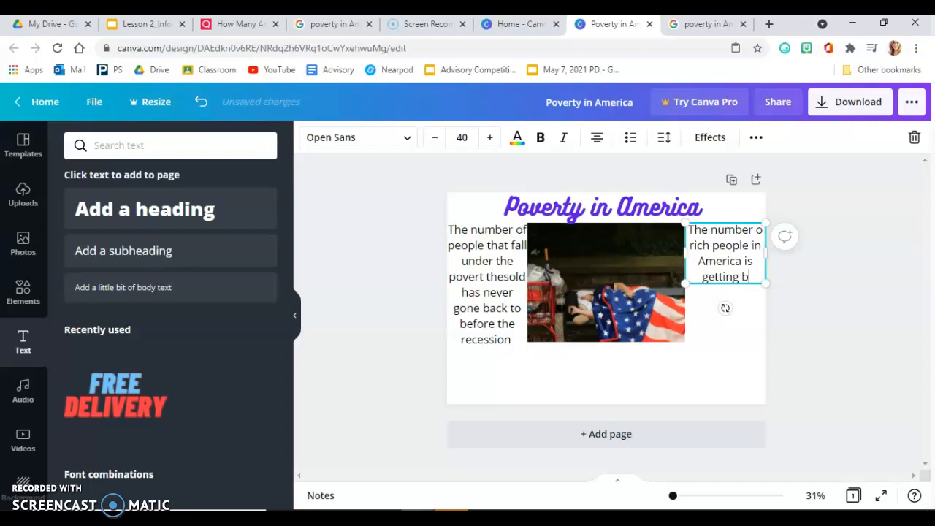
type("ugger faster than the")
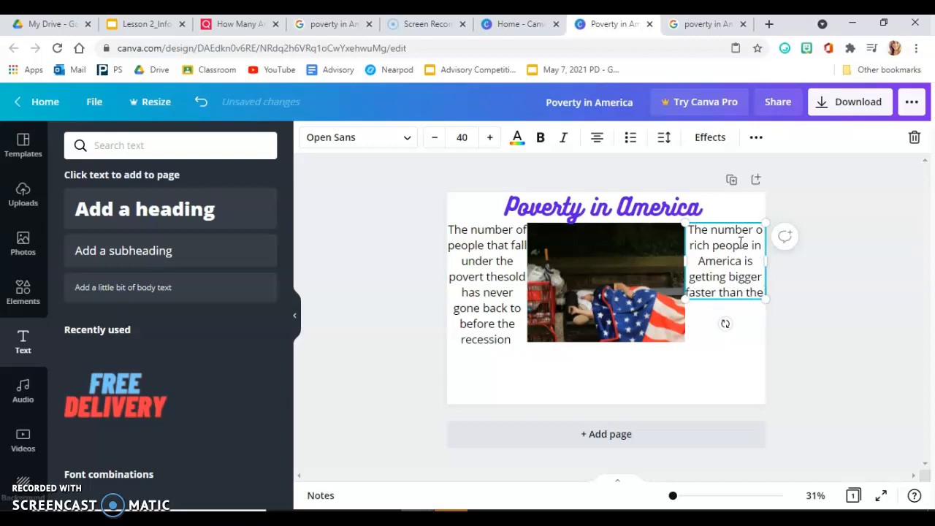
type(" Num")
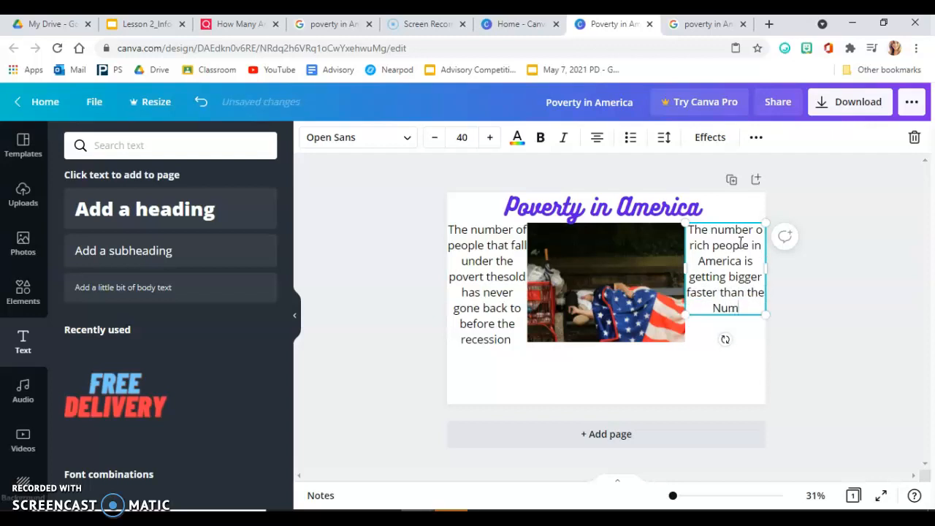
type("ber of people")
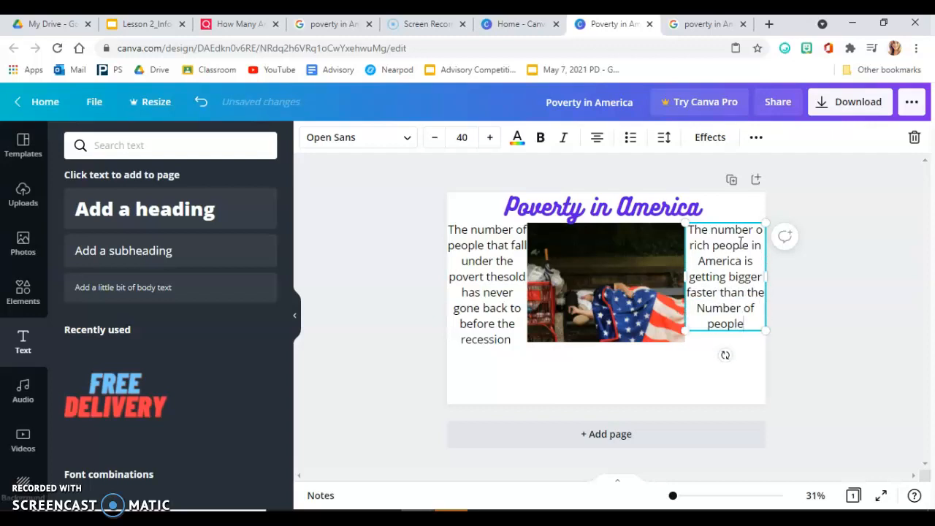
type(" getting out")
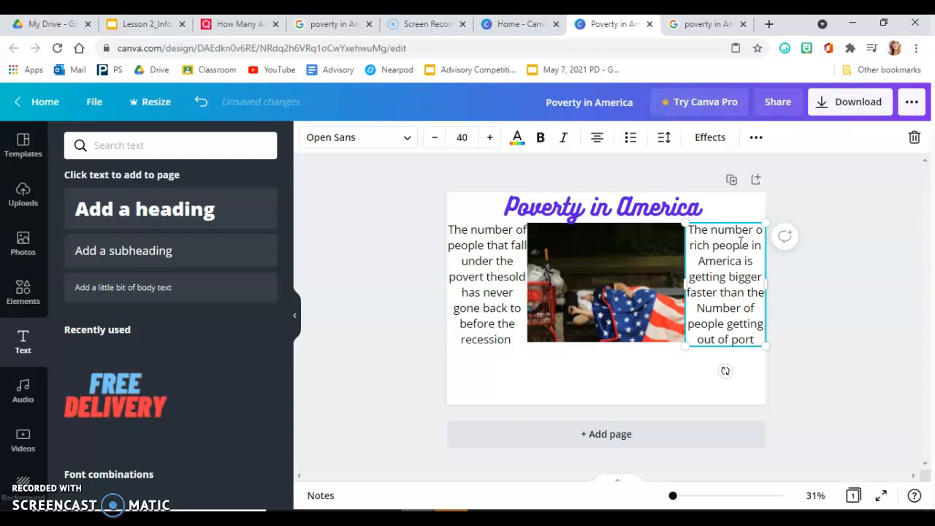
type("of poverty")
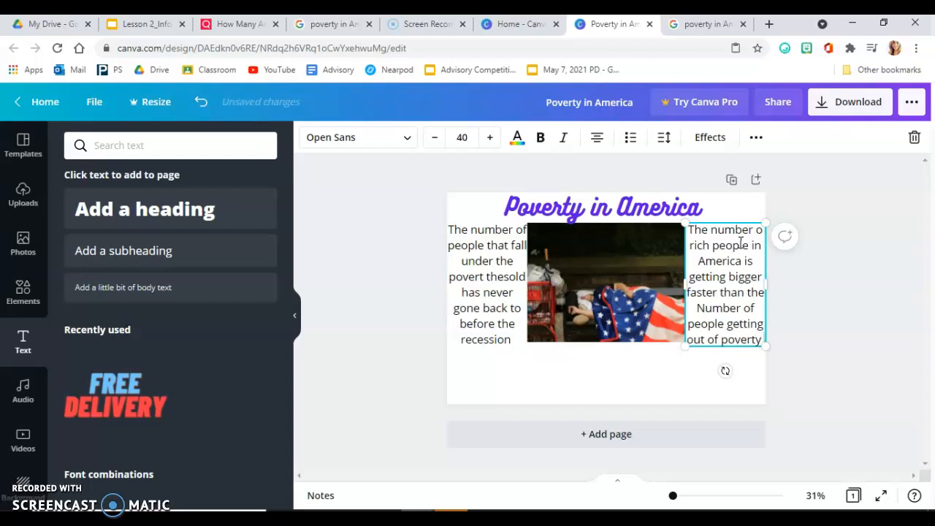
Step: Crop the photo's top edge slightly to leave a small gap below the Poverty in America heading
left_click(599, 256)
left_click_drag(606, 222, 607, 229)
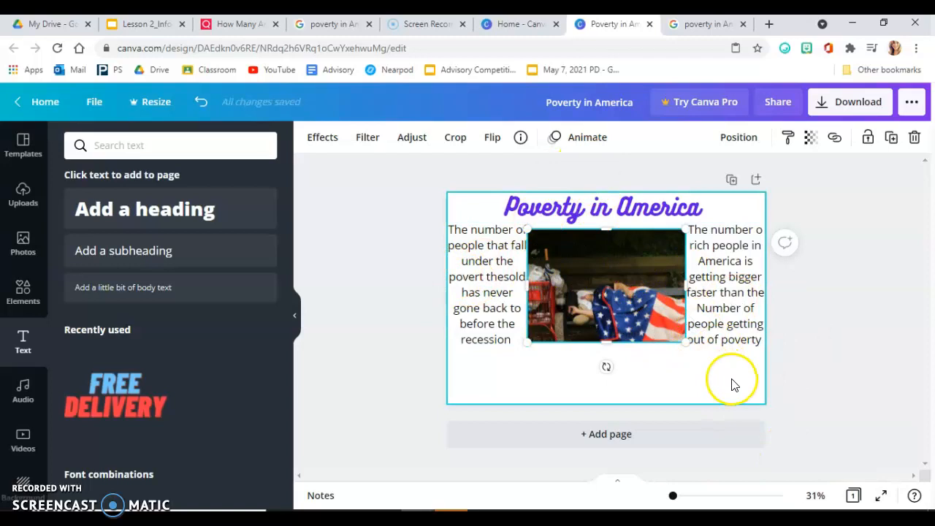
Step: Check the requirements on slide 2 of the Lesson 2_Infographic Project presentation and add a thick teal arrow to the Canva page's lower-left corner
left_click(160, 23)
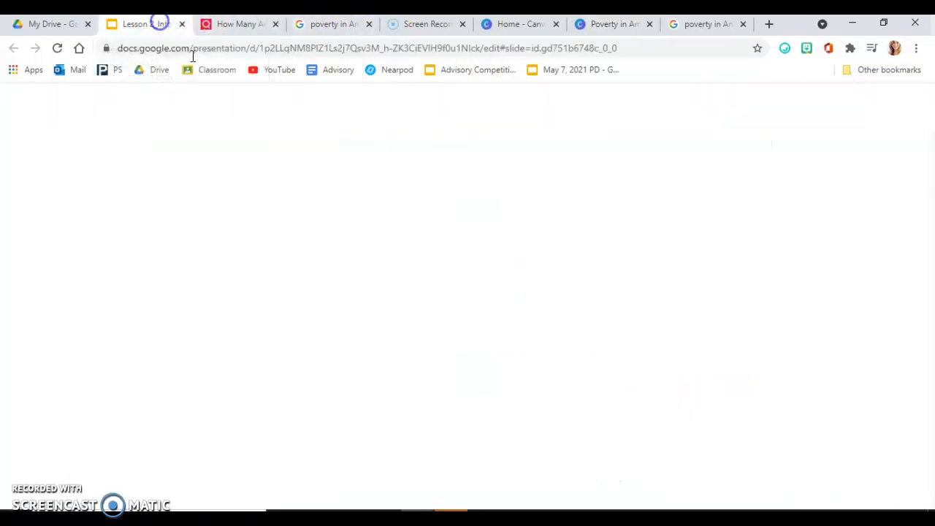
left_click(83, 279)
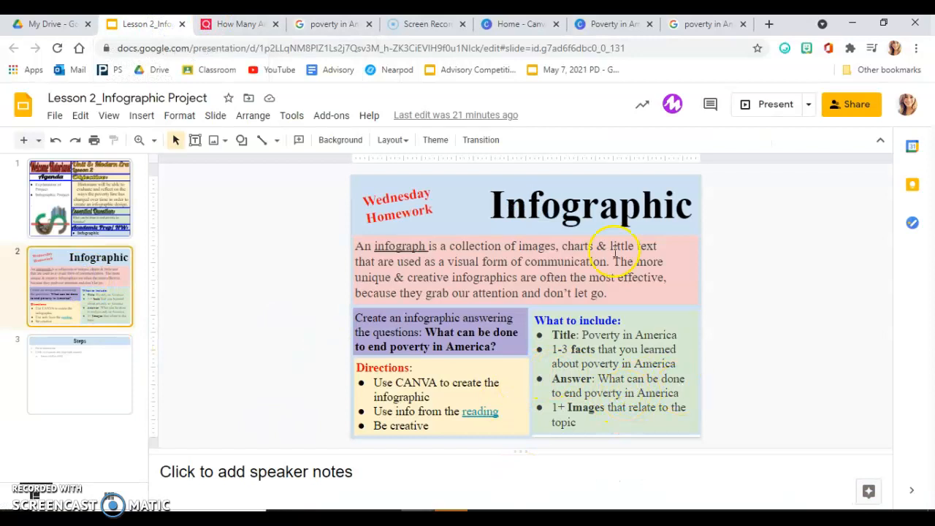
left_click(608, 24)
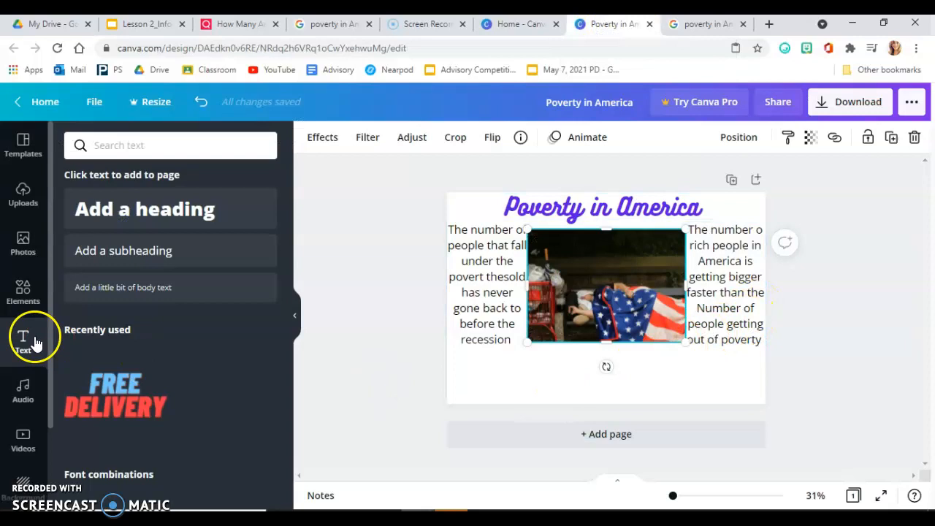
left_click(24, 292)
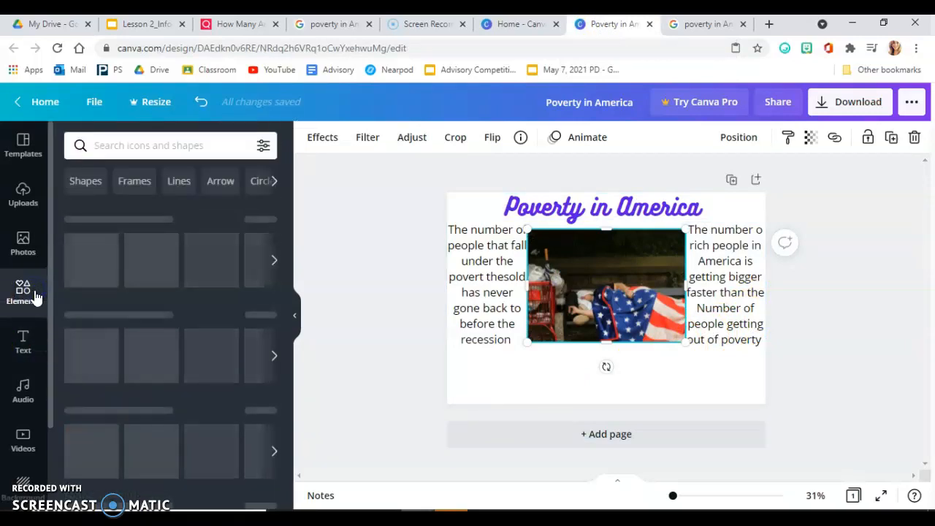
left_click(221, 182)
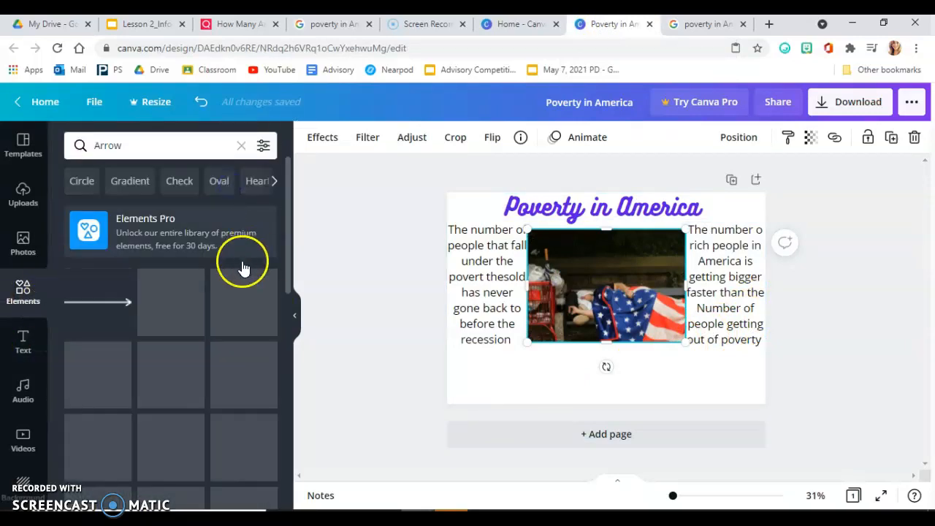
left_click(192, 449)
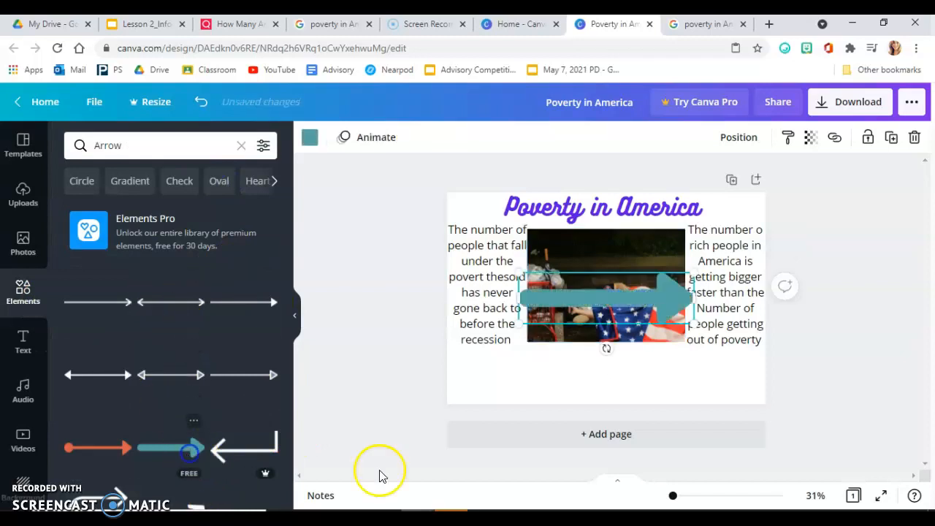
left_click_drag(591, 297, 520, 374)
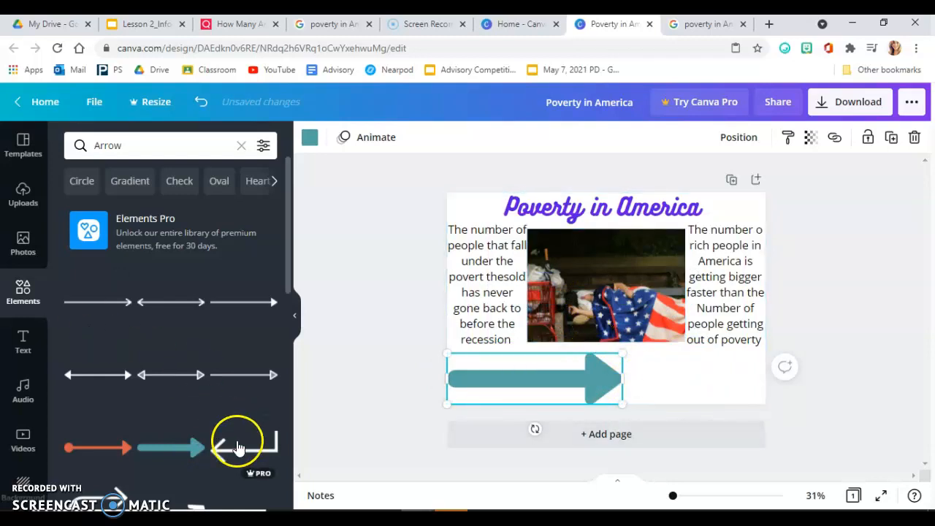
Step: Add a body text box beside the arrow below the photo, clear its placeholder and set its text colour to black
left_click(23, 341)
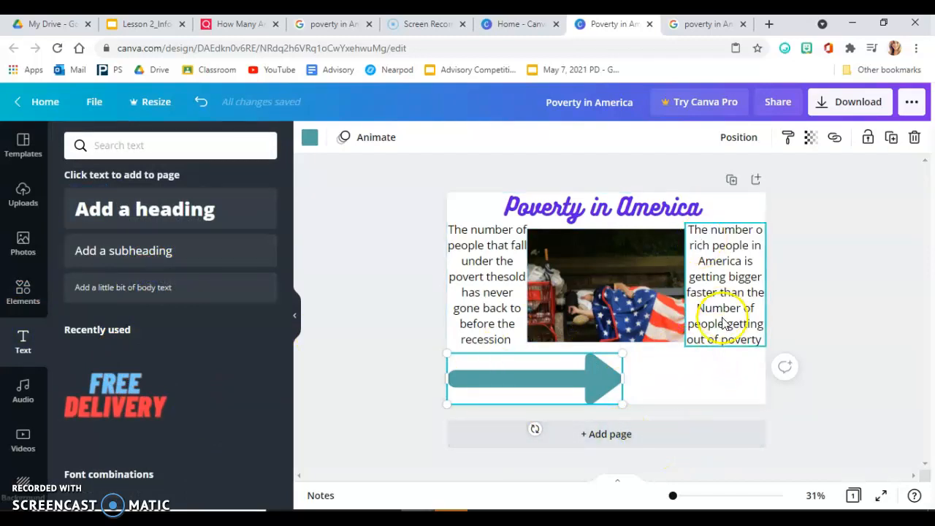
left_click(661, 379)
left_click(166, 289)
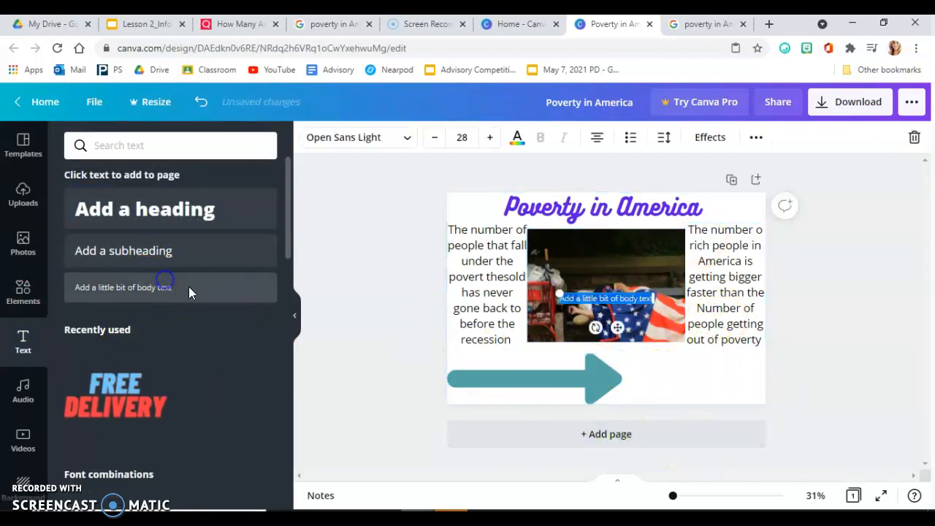
left_click_drag(606, 299, 691, 367)
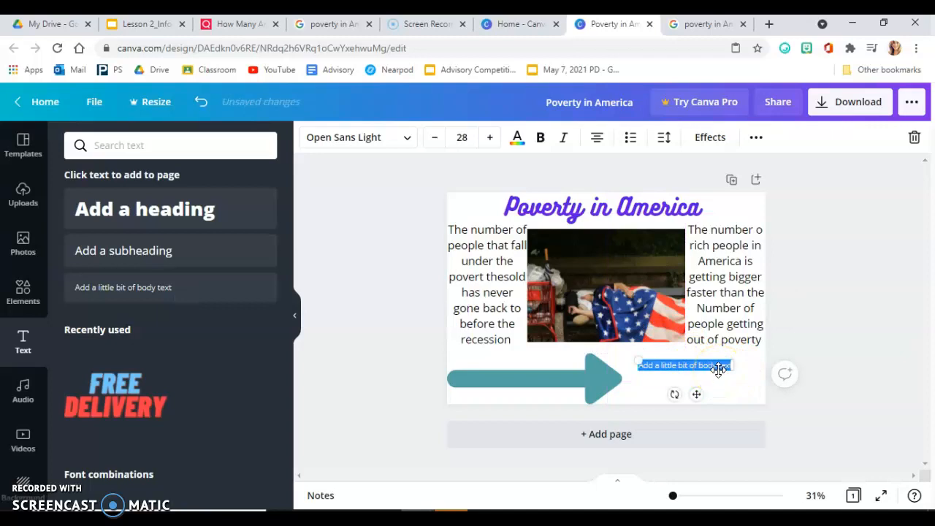
key("BackSpace")
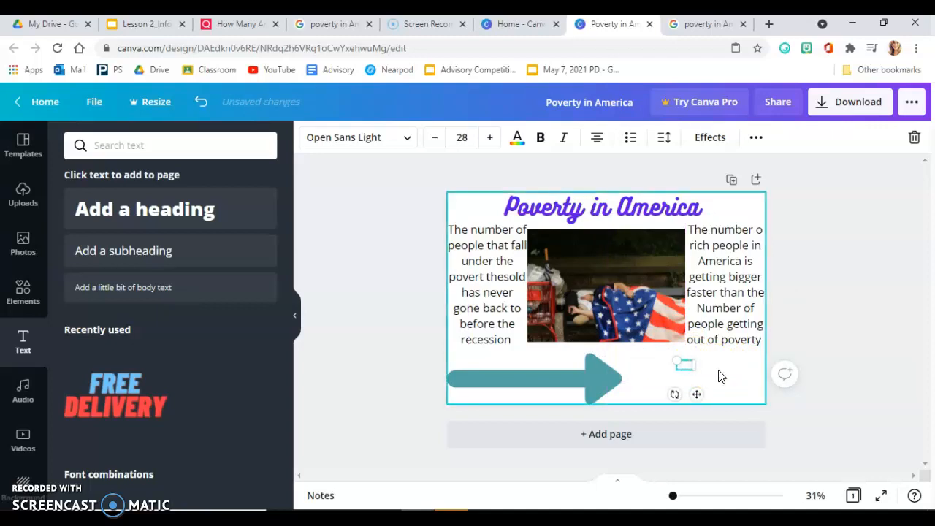
left_click(689, 371)
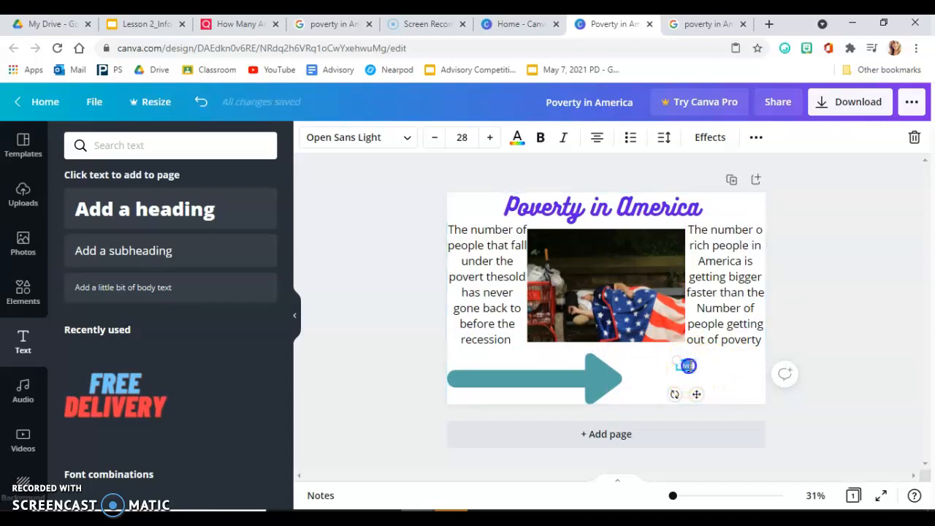
left_click(516, 137)
left_click(116, 210)
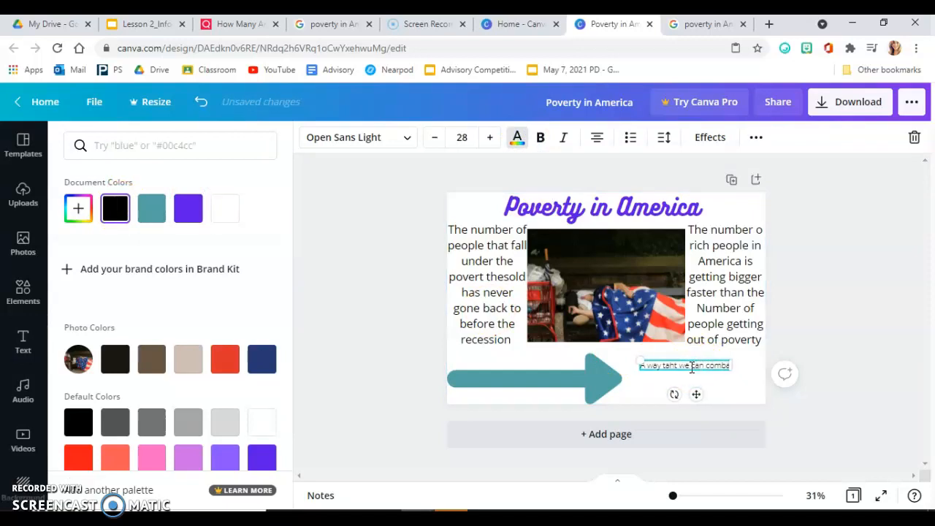
Step: Enter "A way taht we can combat poverty in America is by updating how we track who falls under the poverty thesold which ahsent changed since 1963"
type("erty in")
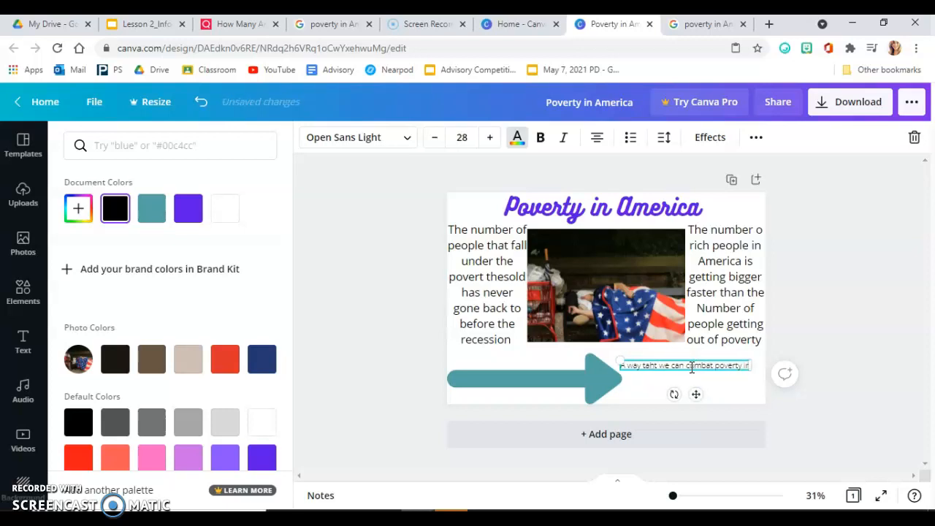
type(" America is by updating how we track who")
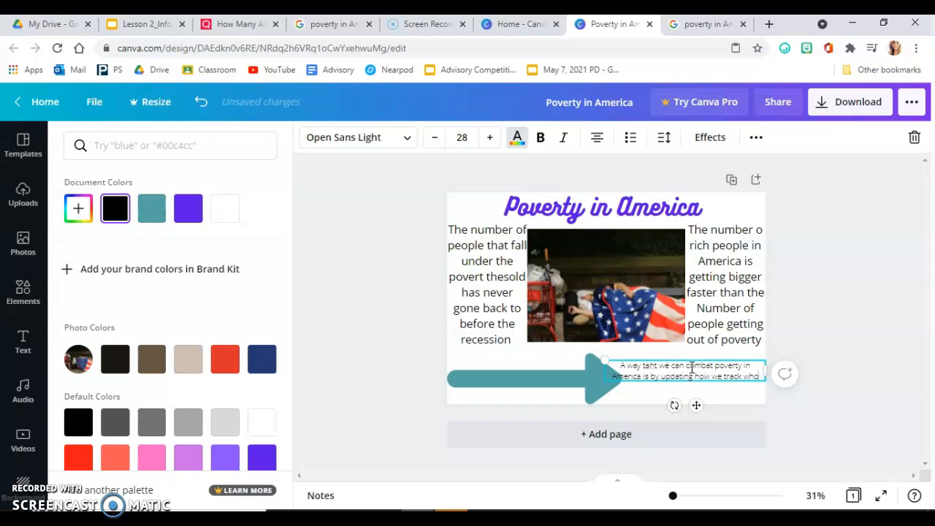
type("ls")
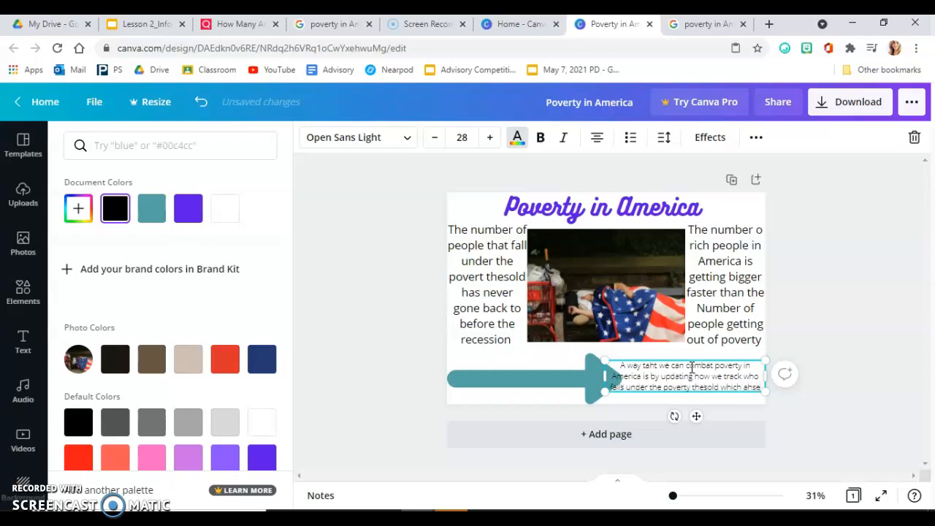
type("nt changed since 1963")
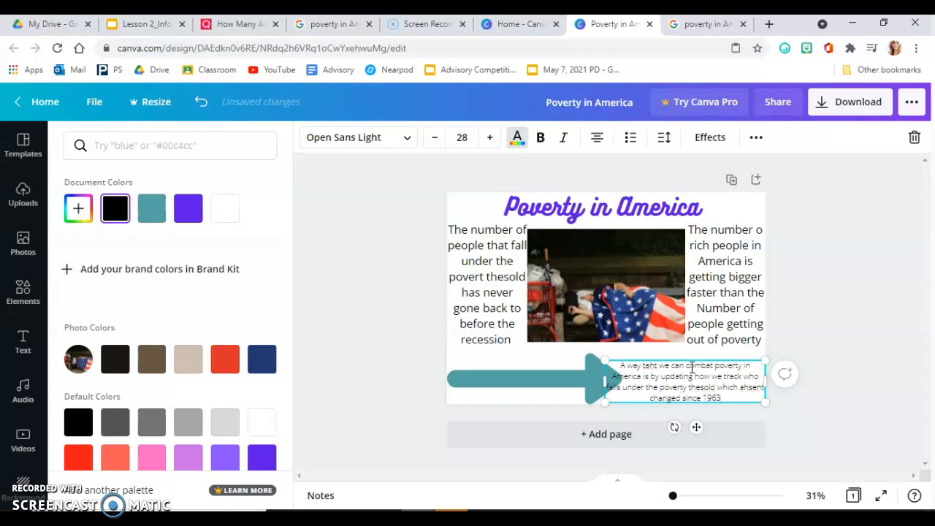
Step: Shift the arrow left so its tip stops at the body text, and correct the text's misspelled "taht" to "that"
mouse_move(605, 384)
left_mouse_down()
mouse_move(622, 378)
mouse_move(607, 377)
left_mouse_up()
left_click(548, 371)
left_click(657, 383)
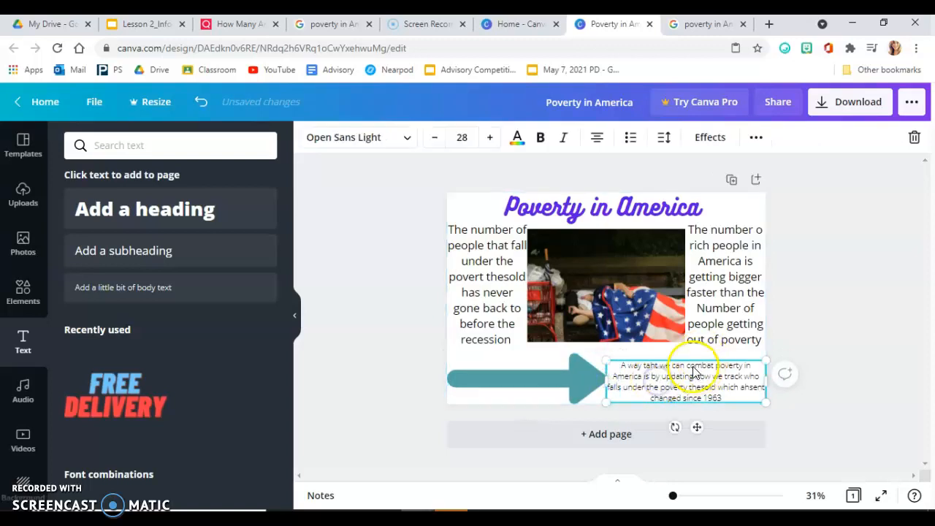
right_click(653, 366)
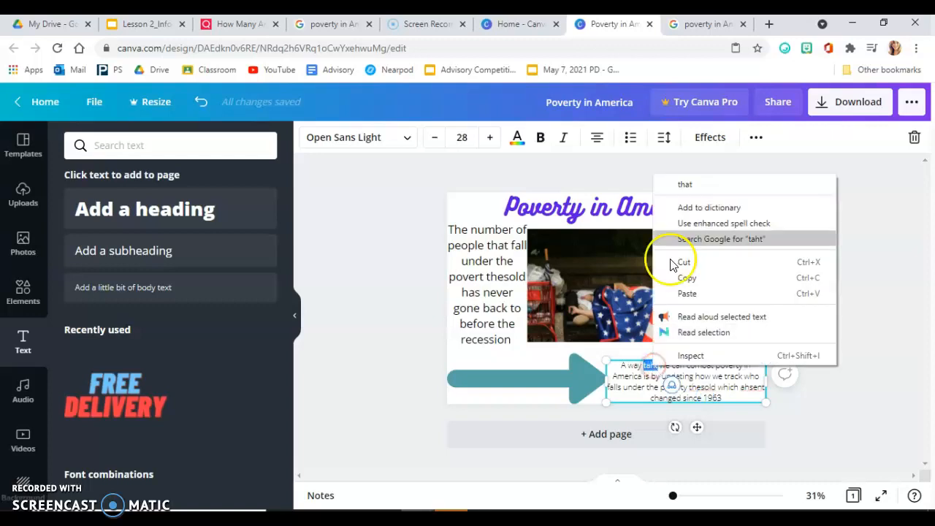
left_click(693, 185)
left_click_drag(690, 365, 690, 354)
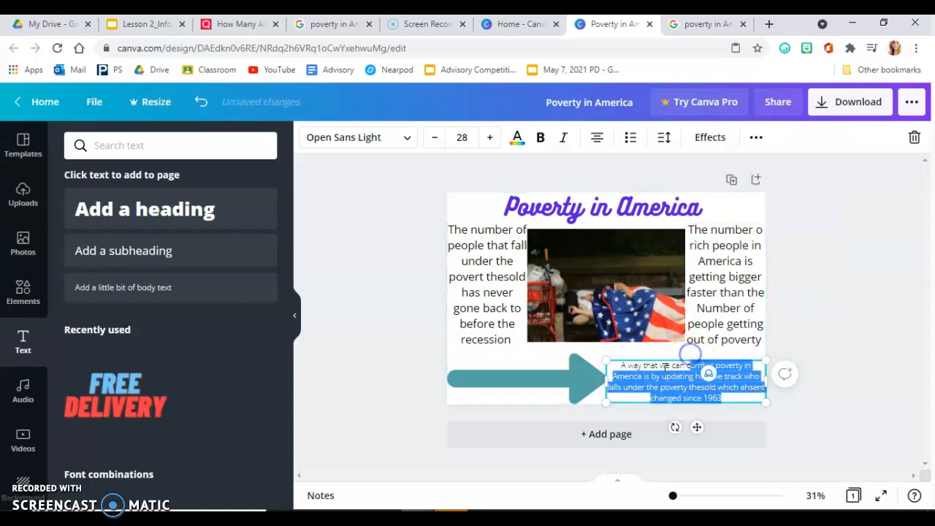
left_click(756, 138)
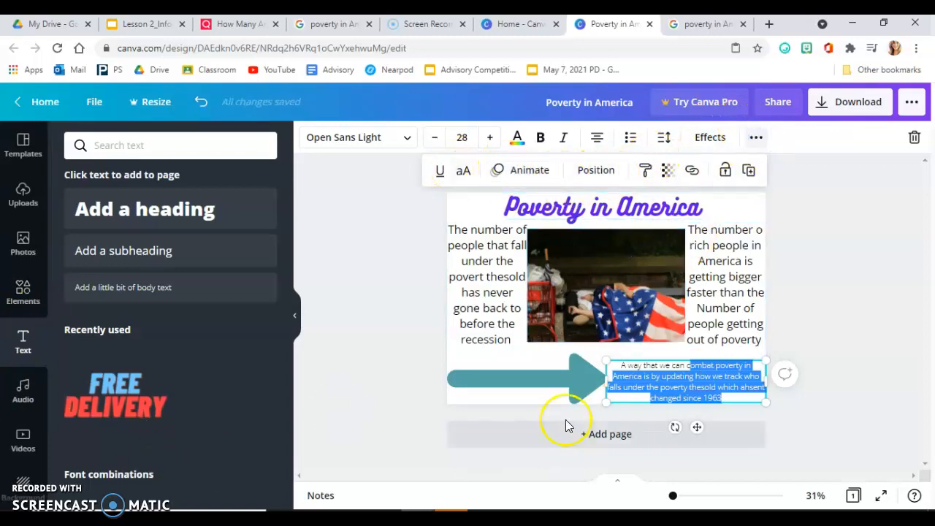
left_click(700, 310)
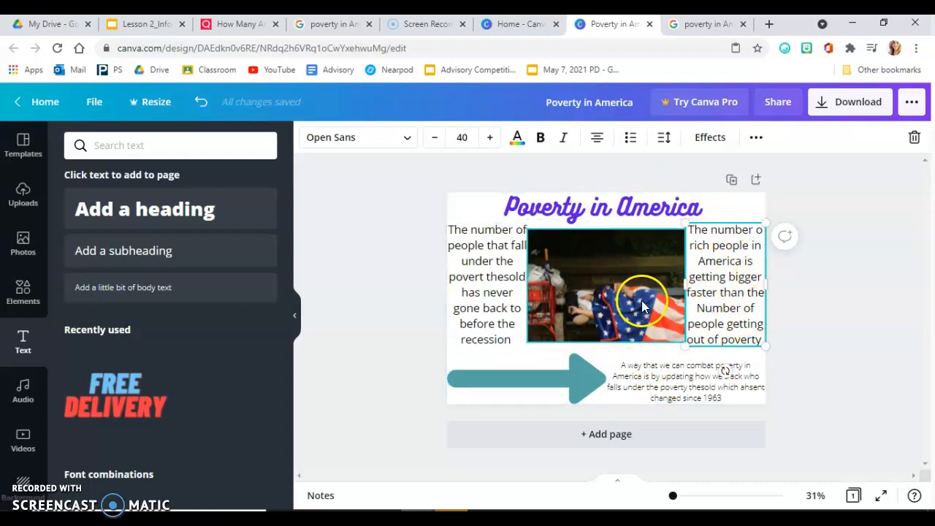
Step: Download the finished infographic as a PNG file at 1500 × 1000 px
left_click(635, 356)
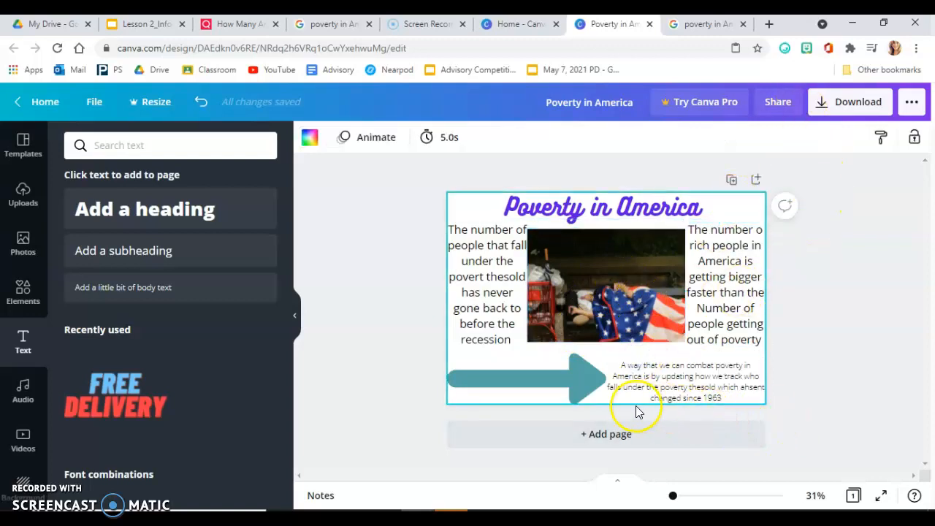
left_click(844, 106)
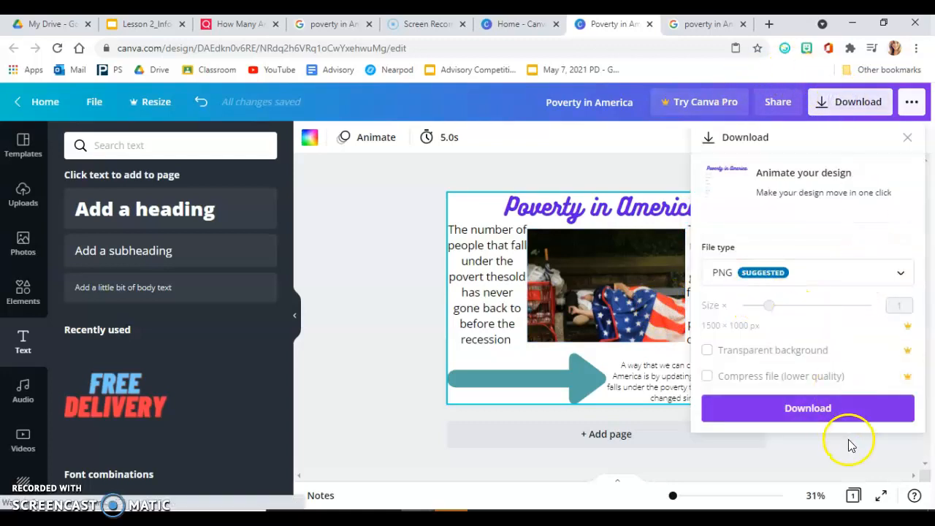
left_click(808, 408)
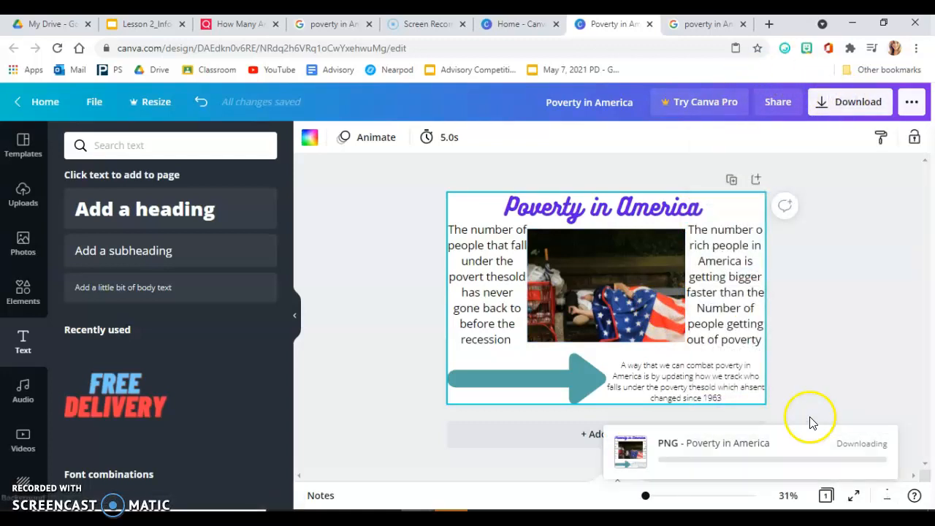